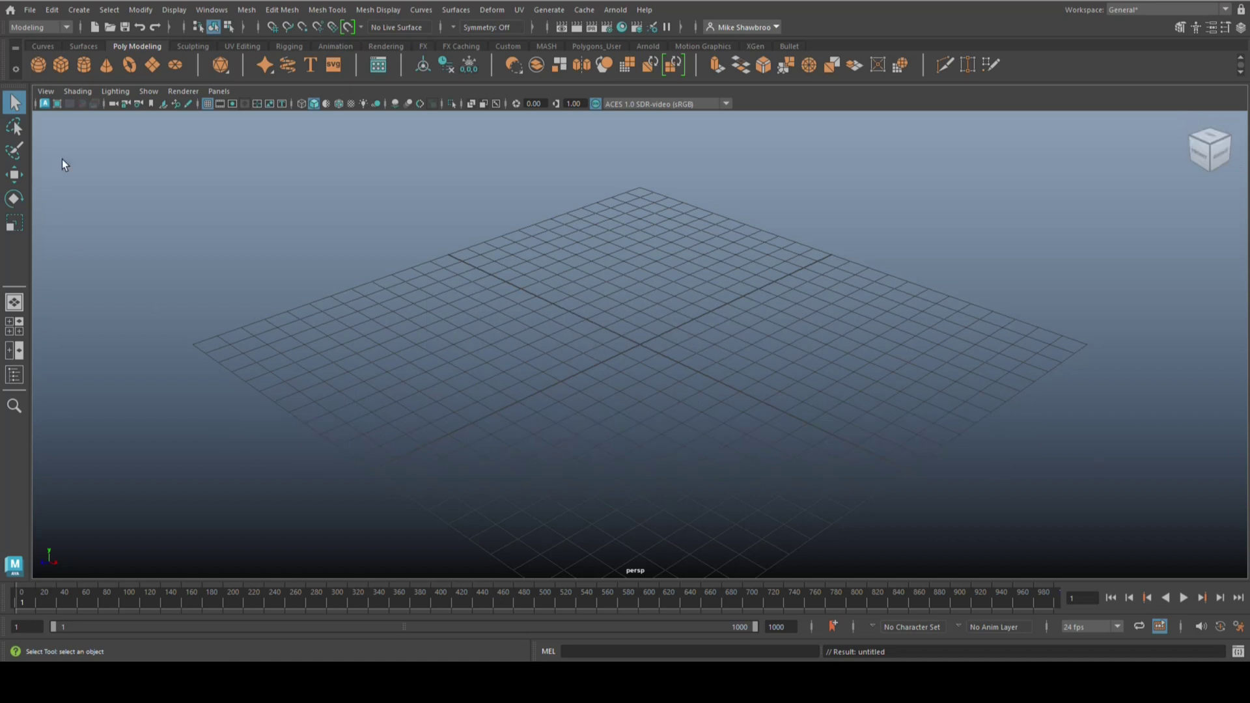
Create a polygon plane and scale it up to span the grid
{"action": "left_click", "coordinate": [152, 64]}
{"action": "key", "text": "r"}
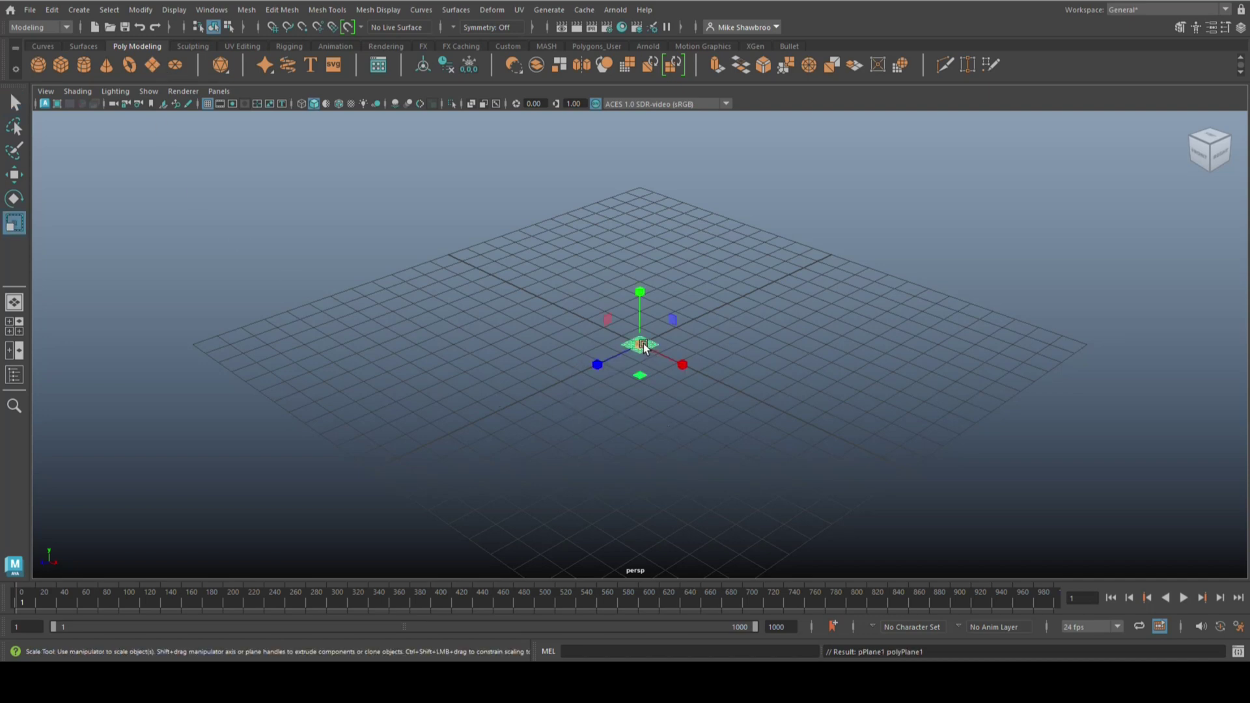
{"action": "left_click_drag", "start_coordinate": [640, 344], "coordinate": [1069, 401]}
Set polyPlane1 Subdivisions Width and Height to 500, accepting the large-value warning
{"action": "key", "text": "ctrl+a"}
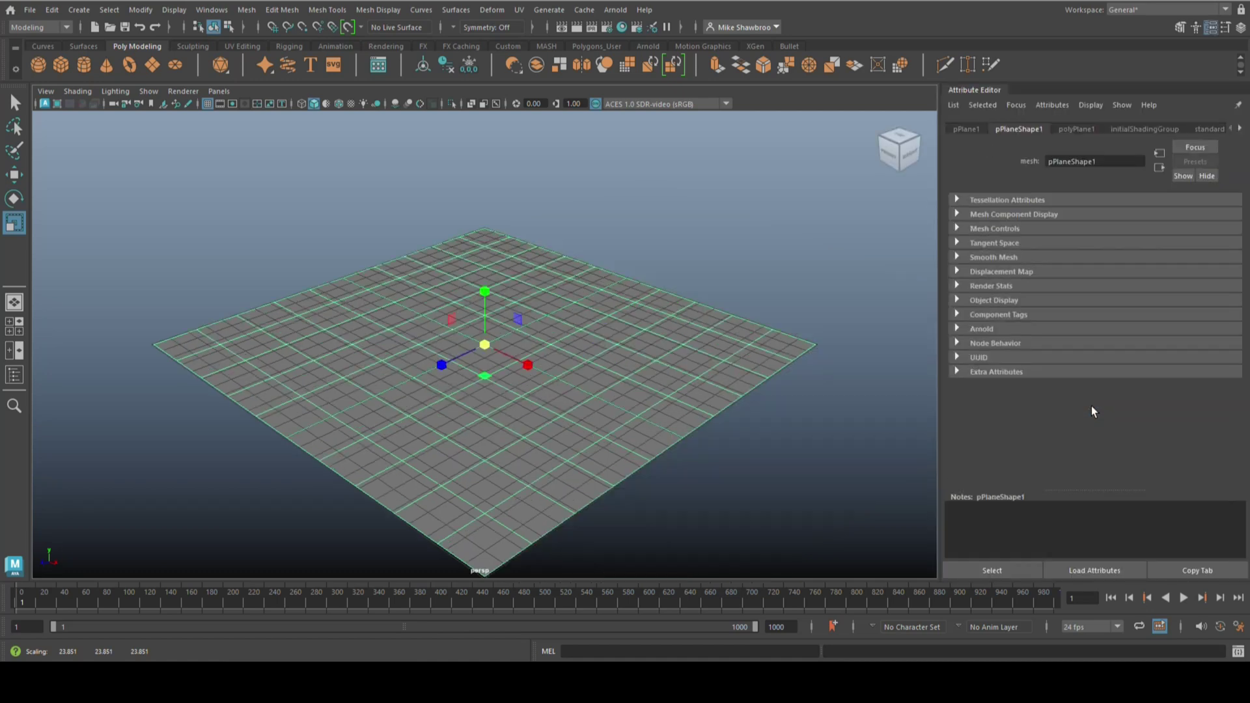
{"action": "left_click", "coordinate": [1081, 130]}
{"action": "left_click", "coordinate": [1061, 259]}
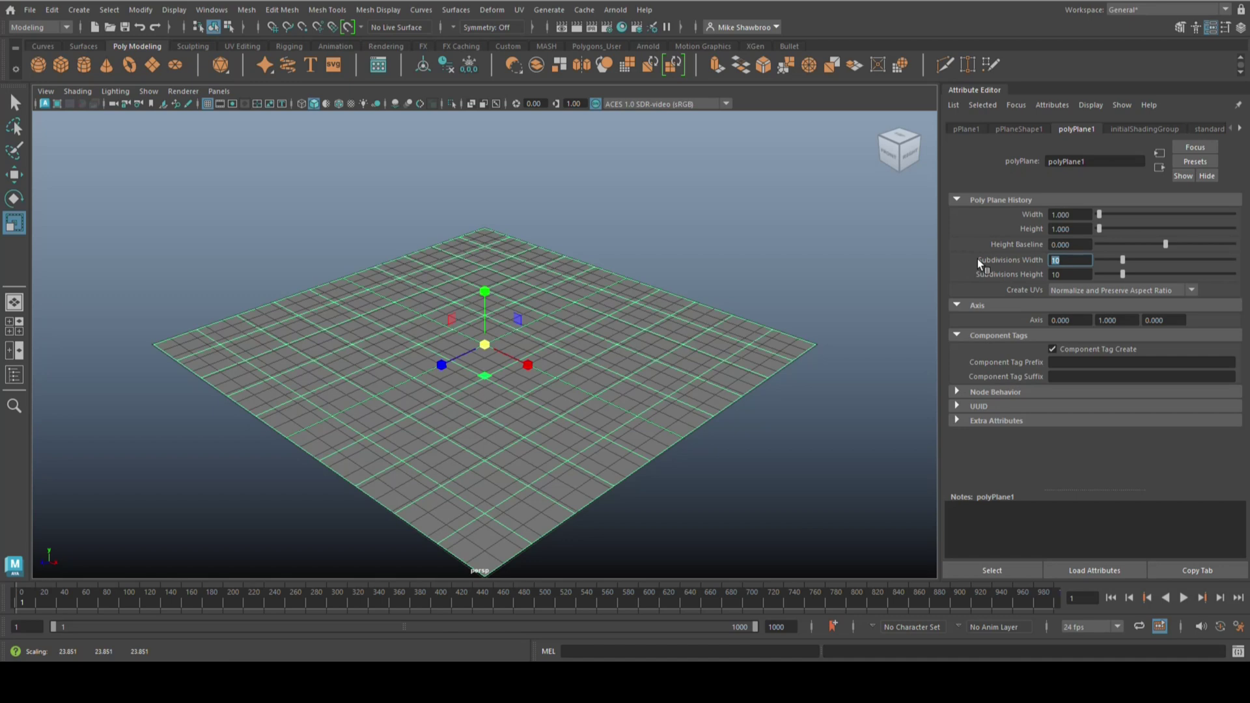
{"action": "type", "text": "500"}
{"action": "key", "text": "Tab"}
{"action": "type", "text": "500"}
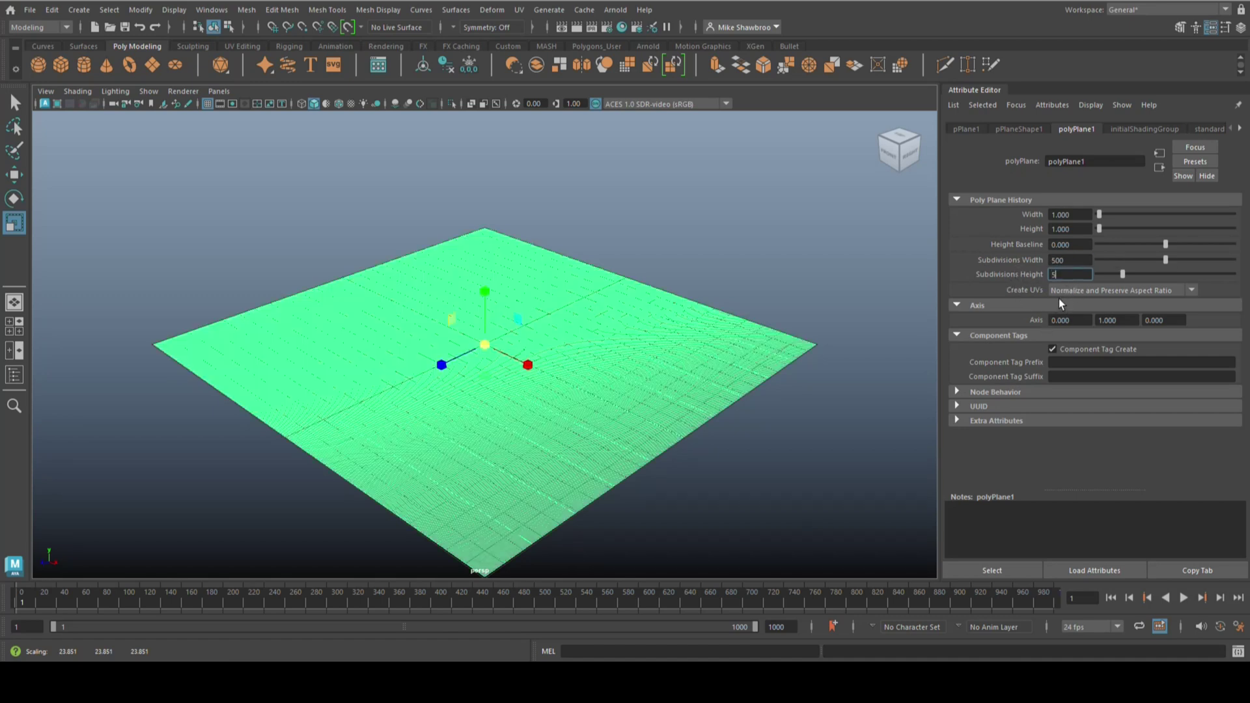
{"action": "key", "text": "Return"}
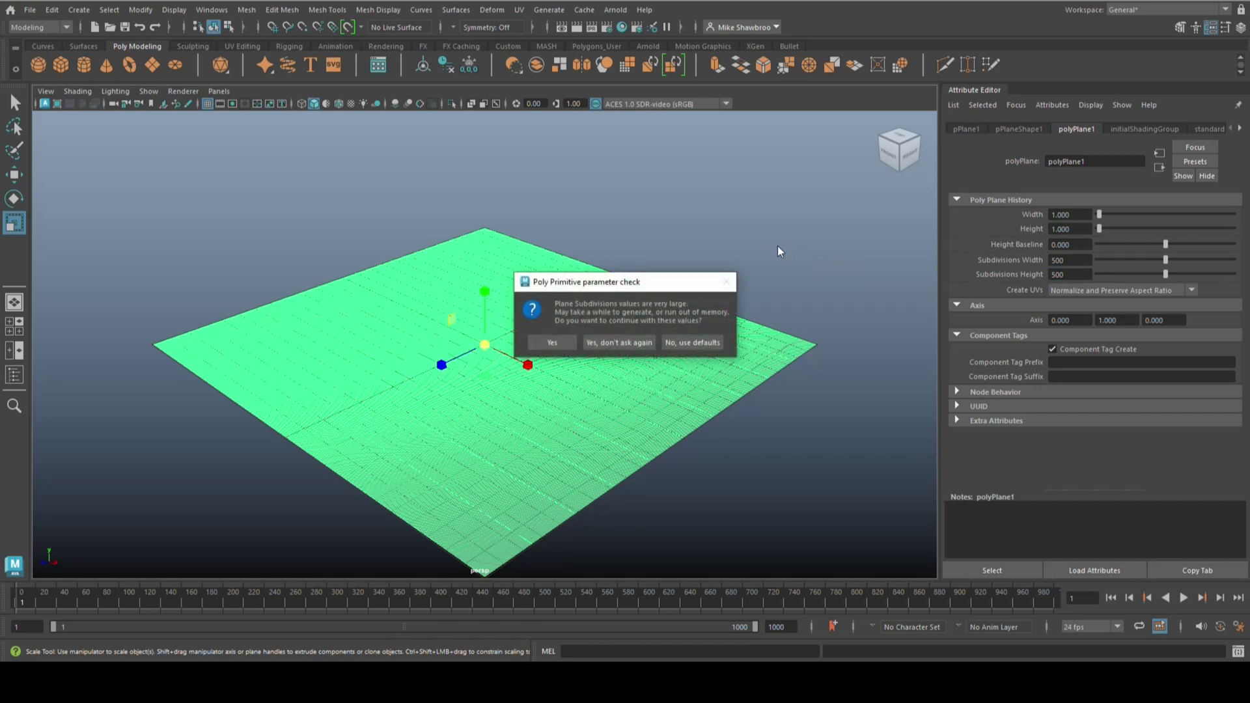
{"action": "left_click", "coordinate": [552, 344]}
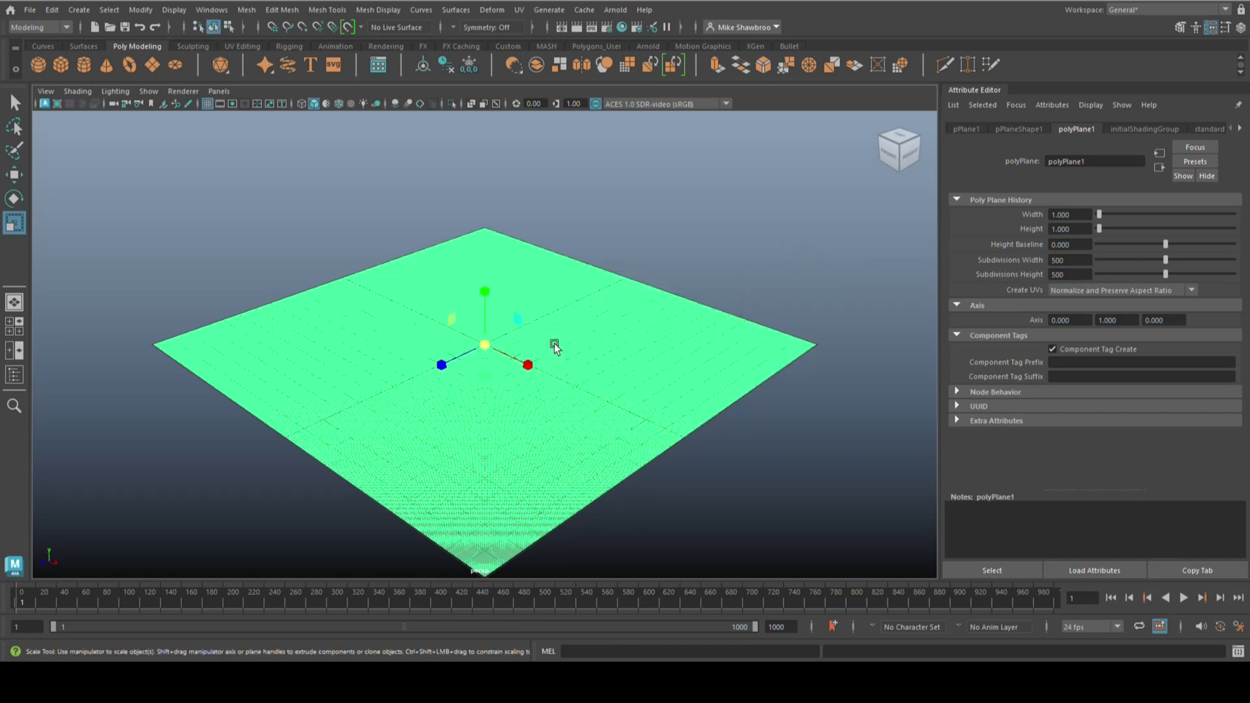
{"action": "left_click_drag", "start_coordinate": [694, 228], "coordinate": [790, 355], "text": "alt"}
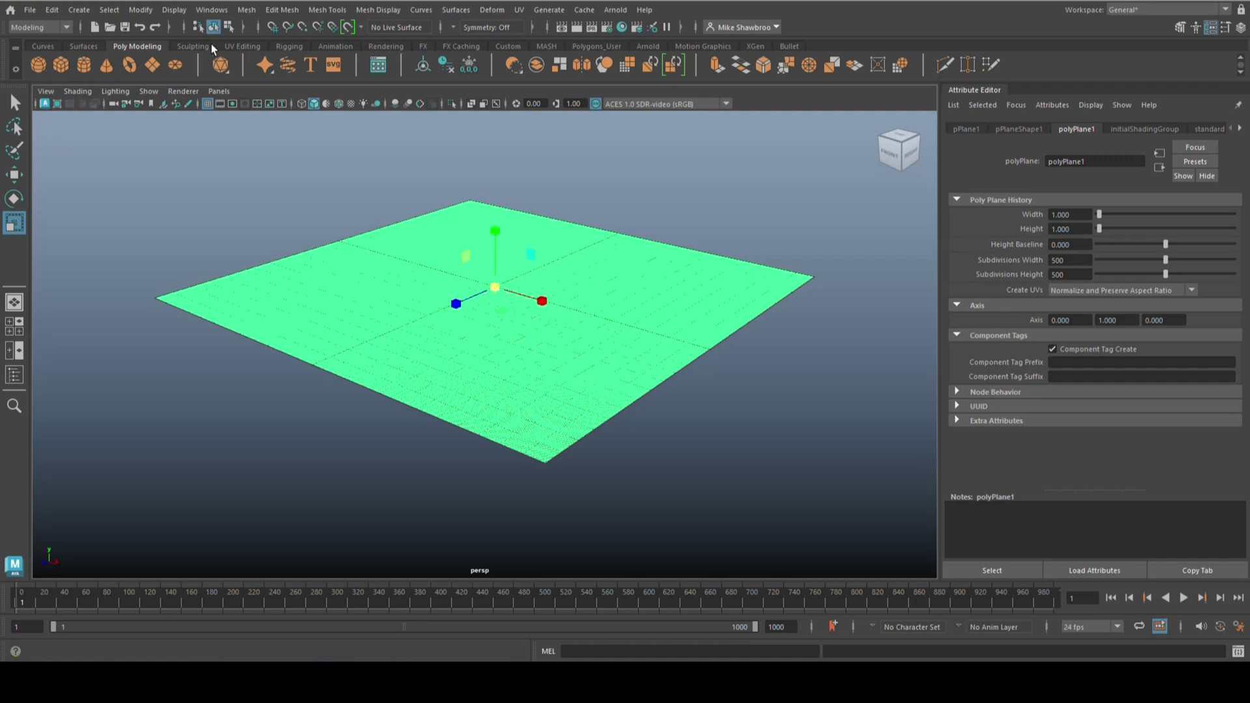
Pick the Sculpt tool from the Sculpting shelf and resize the brush
{"action": "left_click", "coordinate": [193, 46]}
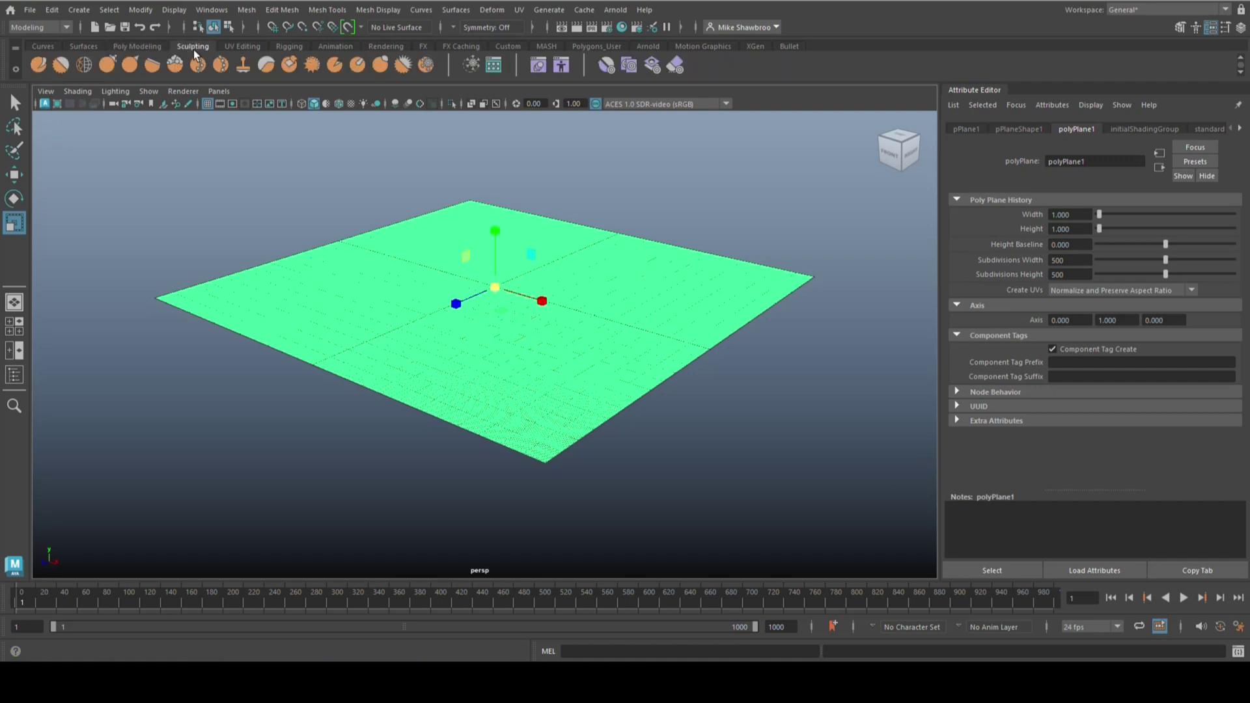
{"action": "left_click", "coordinate": [36, 65]}
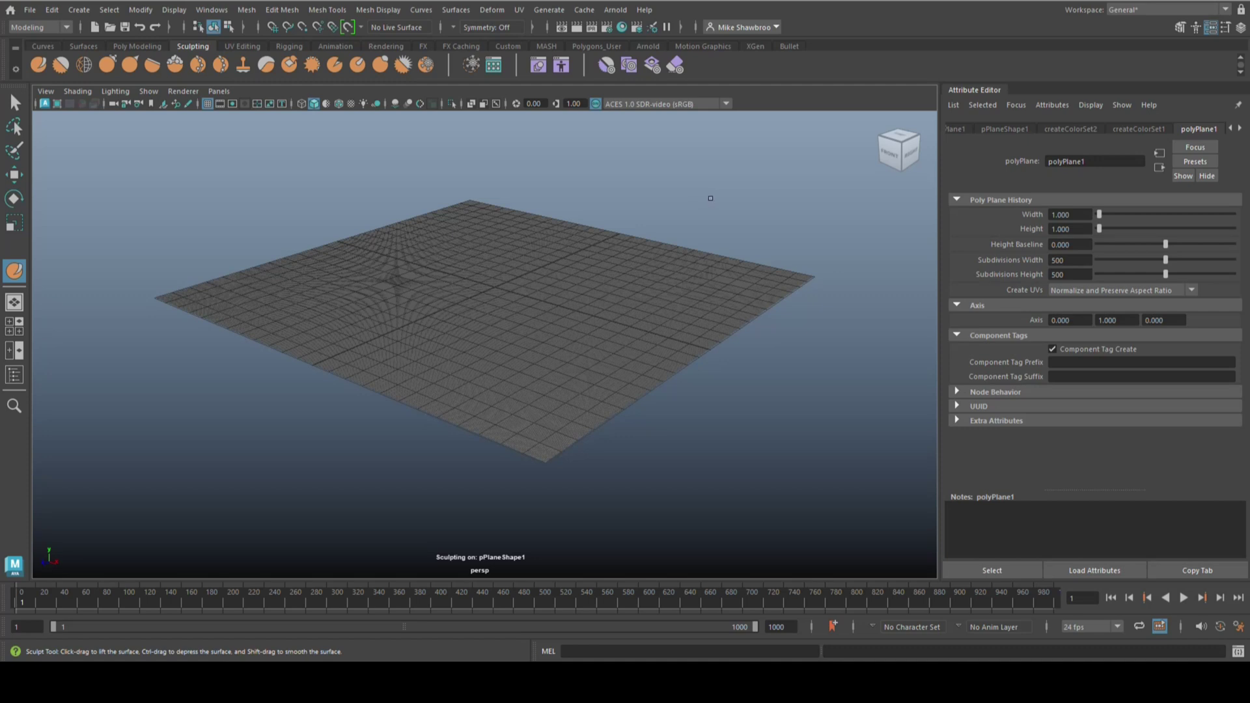
{"action": "key", "text": "b"}
{"action": "left_click_drag", "start_coordinate": [710, 199], "coordinate": [325, 199]}
{"action": "scroll", "coordinate": [396, 273], "scroll_direction": "down", "scroll_amount": 6}
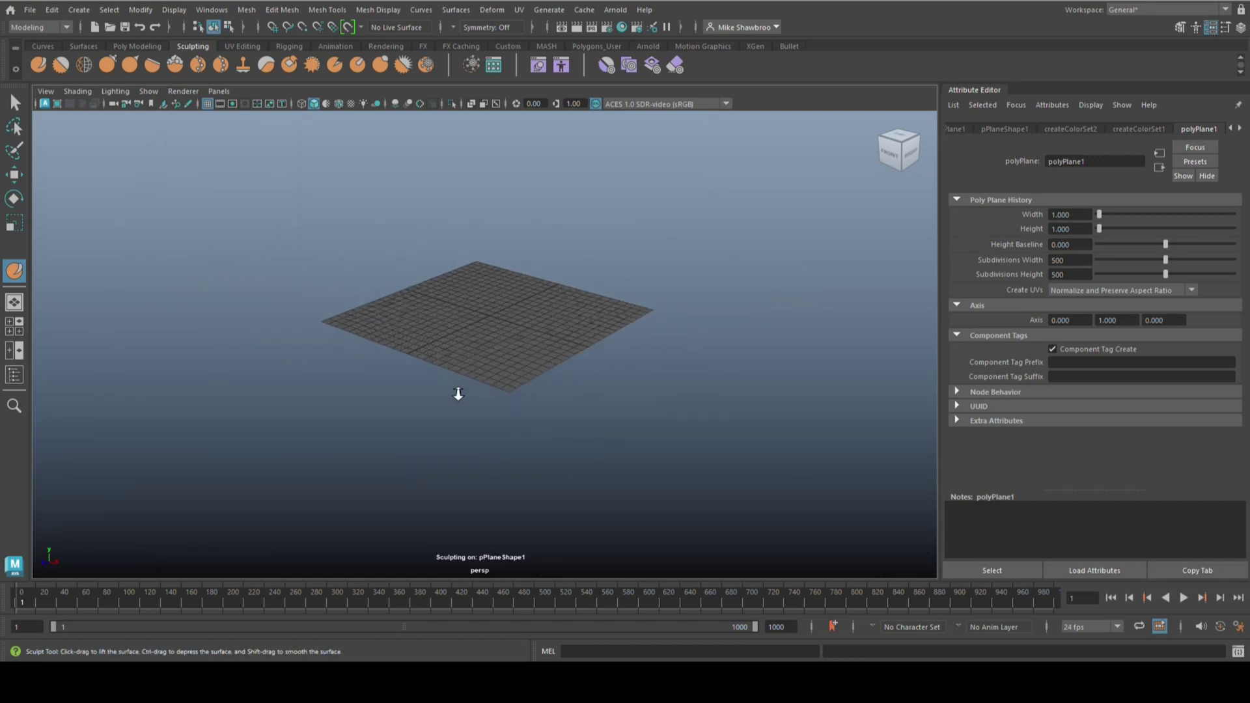
{"action": "key", "text": "b"}
{"action": "mouse_move", "coordinate": [513, 337]}
{"action": "left_mouse_down"}
{"action": "mouse_move", "coordinate": [455, 338]}
{"action": "mouse_move", "coordinate": [573, 337]}
{"action": "mouse_move", "coordinate": [443, 337]}
{"action": "mouse_move", "coordinate": [585, 334]}
{"action": "mouse_move", "coordinate": [452, 334]}
{"action": "mouse_move", "coordinate": [535, 361]}
{"action": "left_mouse_up"}
{"action": "scroll", "coordinate": [538, 378], "scroll_direction": "up", "scroll_amount": 5}
{"action": "scroll", "coordinate": [539, 379], "scroll_direction": "up", "scroll_amount": 3}
{"action": "key", "text": "b"}
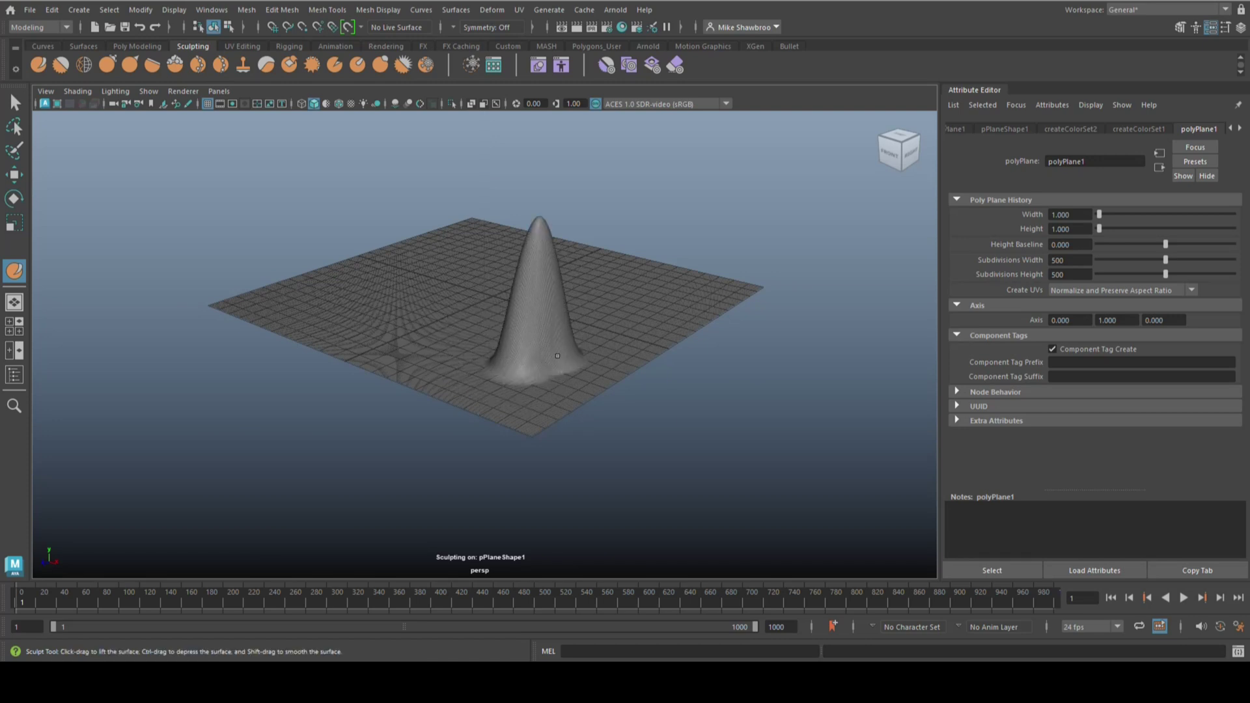
Paint four trial peaks on the plane, then undo them
{"action": "left_click_drag", "start_coordinate": [624, 338], "coordinate": [627, 336]}
{"action": "left_click_drag", "start_coordinate": [450, 322], "coordinate": [453, 319]}
{"action": "left_click_drag", "start_coordinate": [344, 296], "coordinate": [347, 293]}
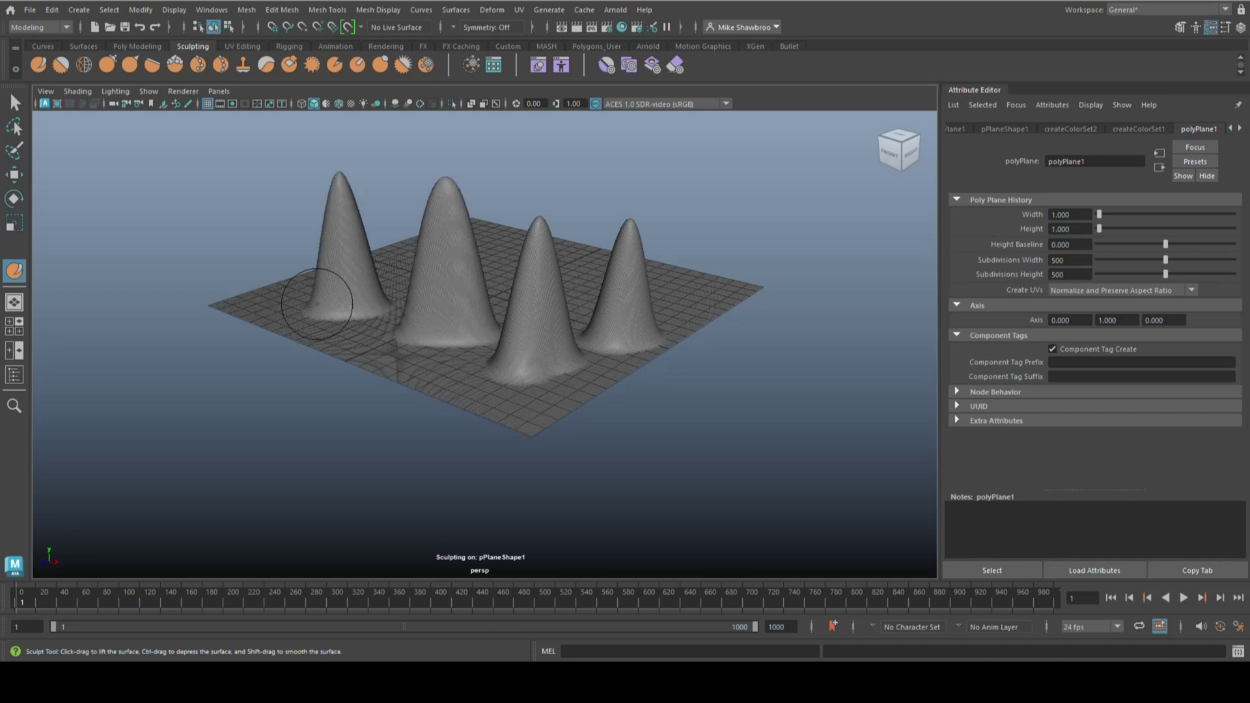
{"action": "left_click_drag", "start_coordinate": [420, 357], "coordinate": [423, 360]}
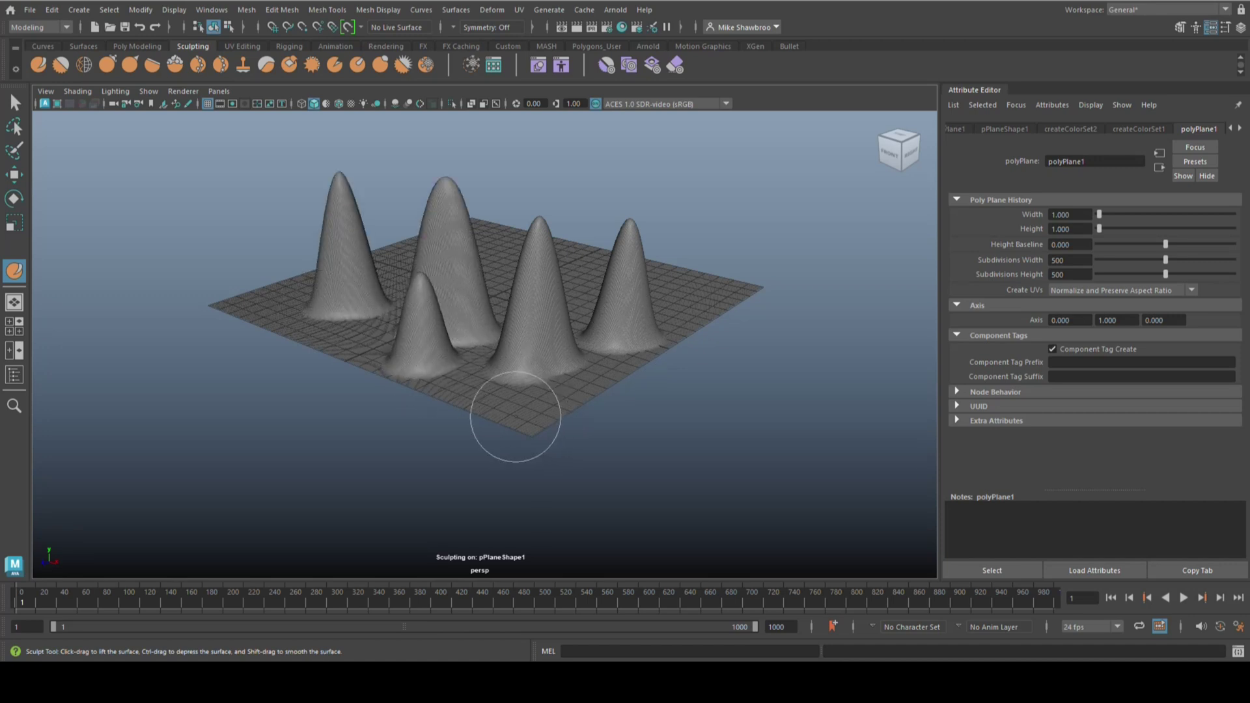
{"action": "key", "text": "ctrl+z"}
{"action": "key", "text": "ctrl+z"}
{"action": "key", "text": "ctrl+z"}
{"action": "key", "text": "ctrl+z"}
{"action": "key", "text": "ctrl+z"}
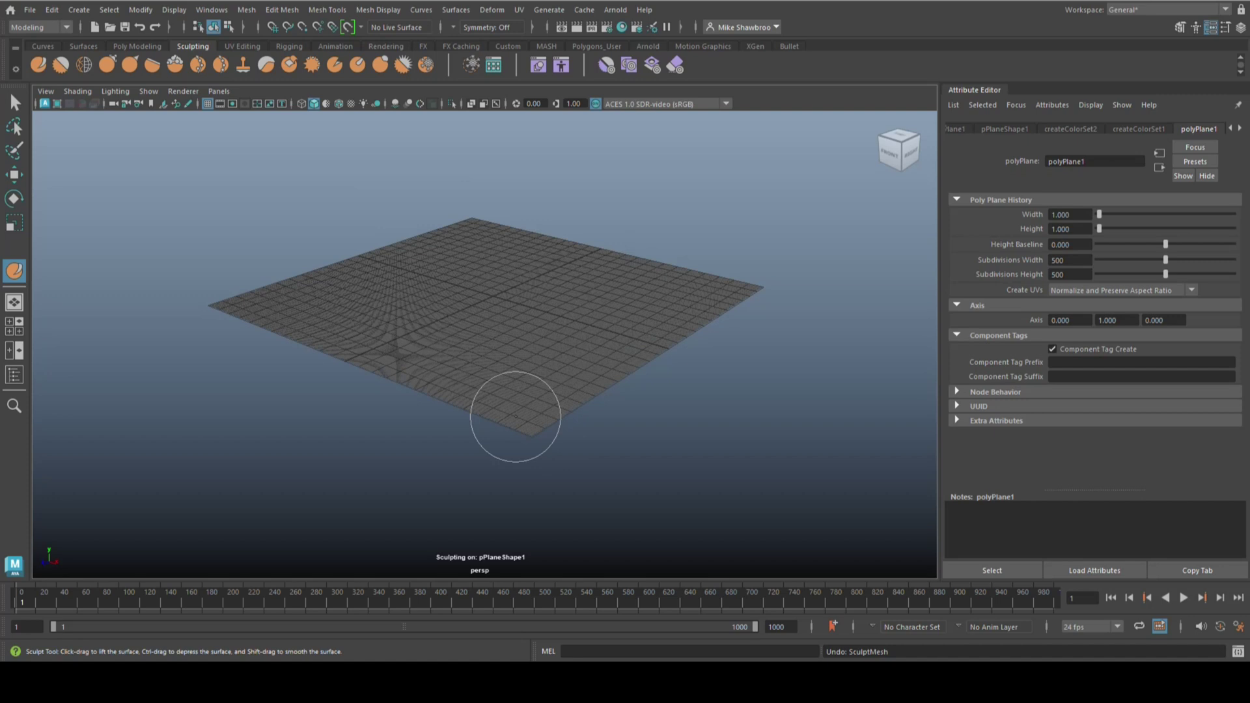
Set the Sculpt tool brush Size to 8 and Strength to 7
{"action": "double_click", "coordinate": [16, 273]}
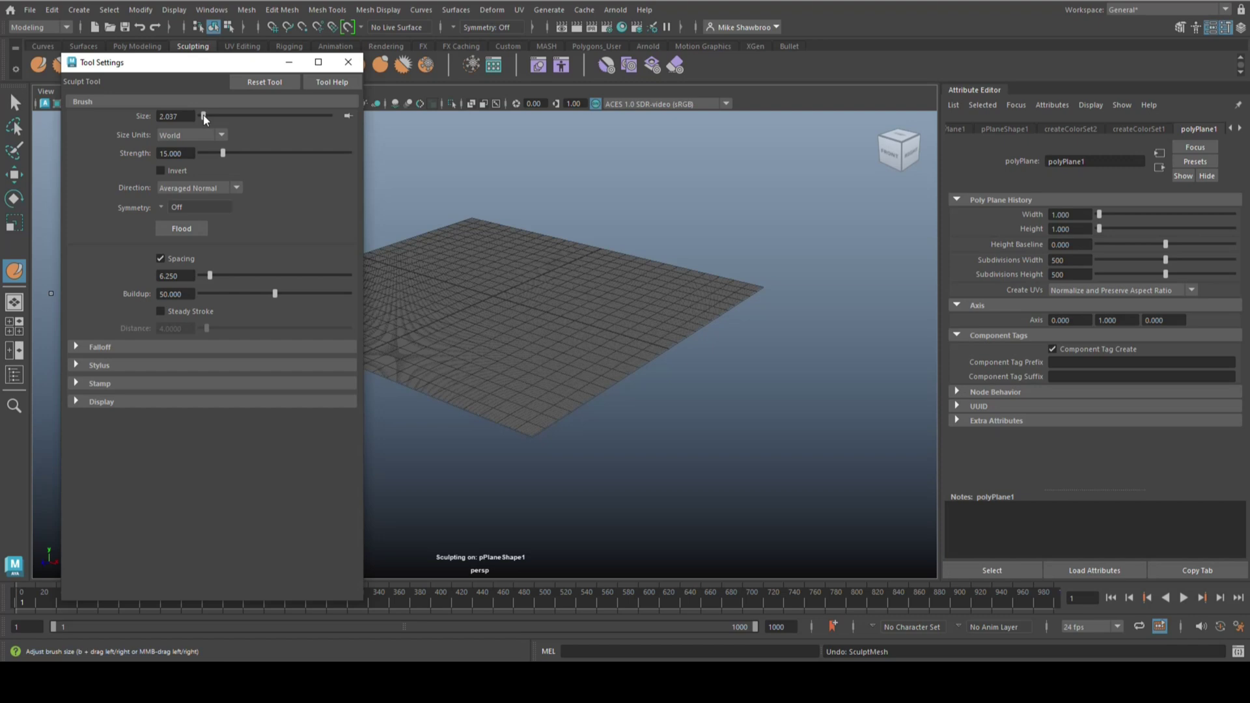
{"action": "left_click_drag", "start_coordinate": [204, 116], "coordinate": [223, 116]}
{"action": "left_click", "coordinate": [170, 116]}
{"action": "type", "text": "8"}
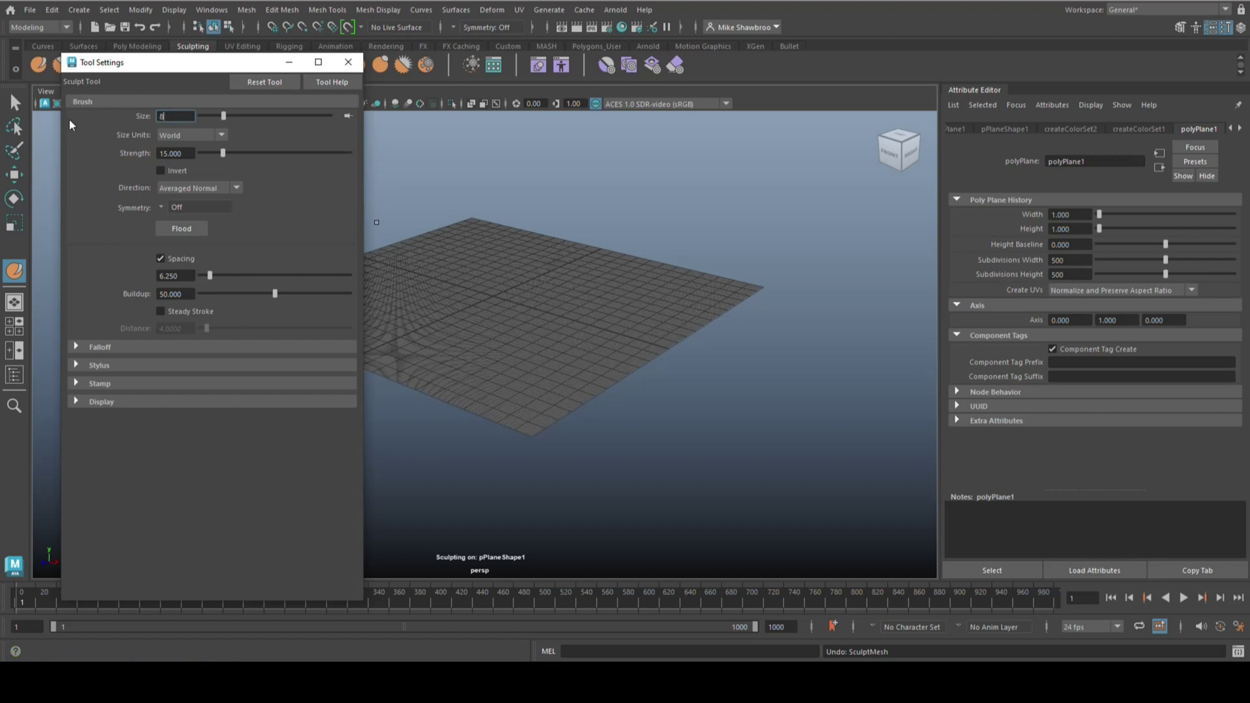
{"action": "key", "text": "Return"}
{"action": "double_click", "coordinate": [188, 154]}
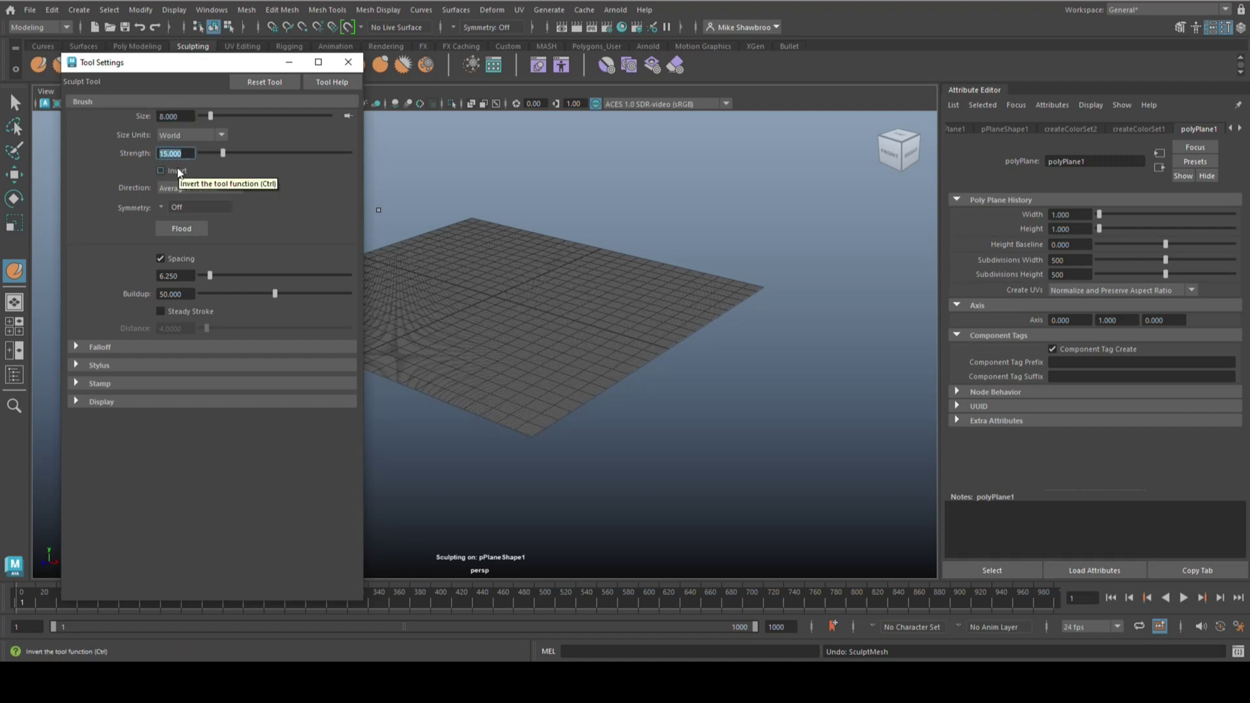
{"action": "type", "text": "7"}
{"action": "key", "text": "Return"}
Test a stroke across the plane, undo it, and expand the Stamp options
{"action": "mouse_move", "coordinate": [527, 299]}
{"action": "left_mouse_down"}
{"action": "mouse_move", "coordinate": [593, 301]}
{"action": "mouse_move", "coordinate": [539, 361]}
{"action": "mouse_move", "coordinate": [586, 358]}
{"action": "mouse_move", "coordinate": [650, 315]}
{"action": "left_mouse_up"}
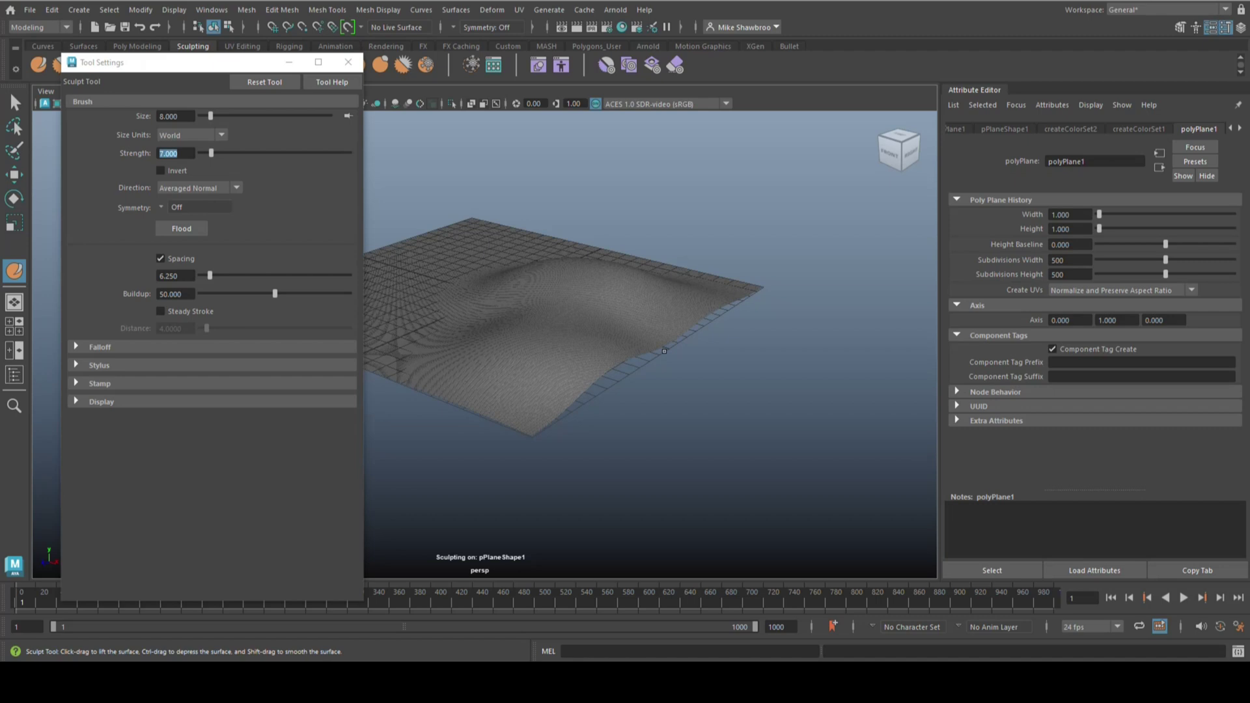
{"action": "key", "text": "ctrl+z"}
{"action": "key", "text": "ctrl+z"}
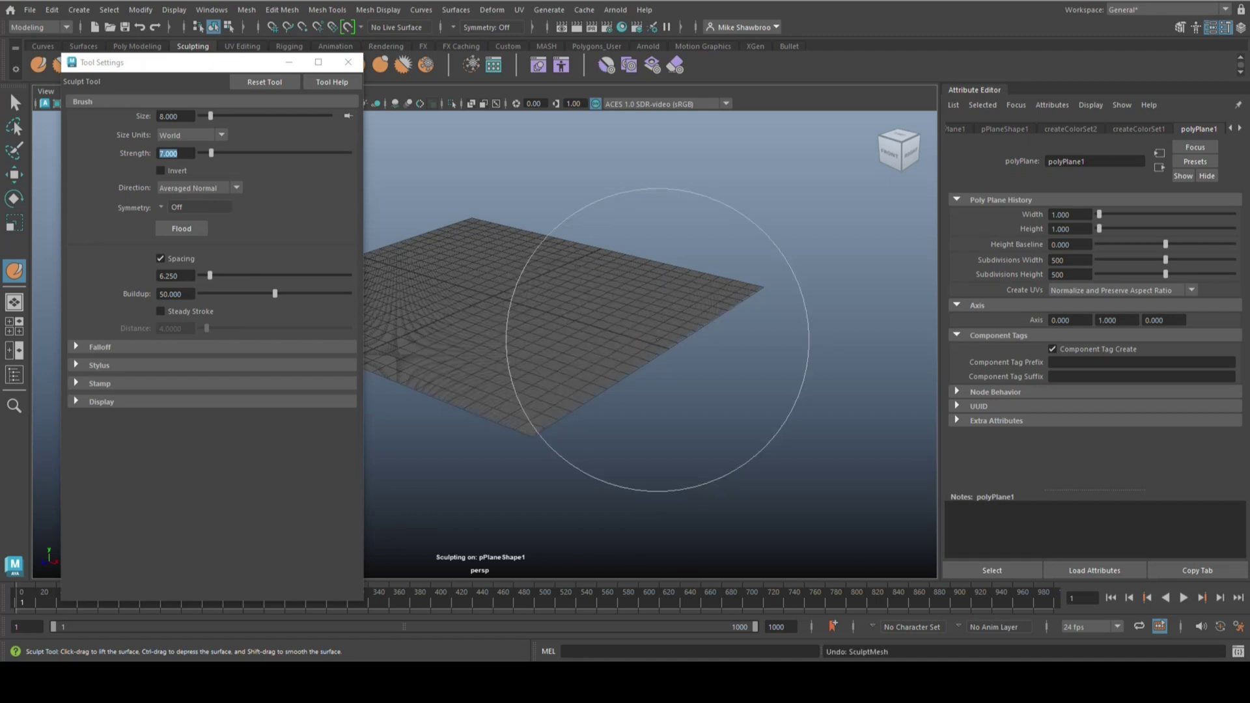
{"action": "left_click", "coordinate": [76, 384]}
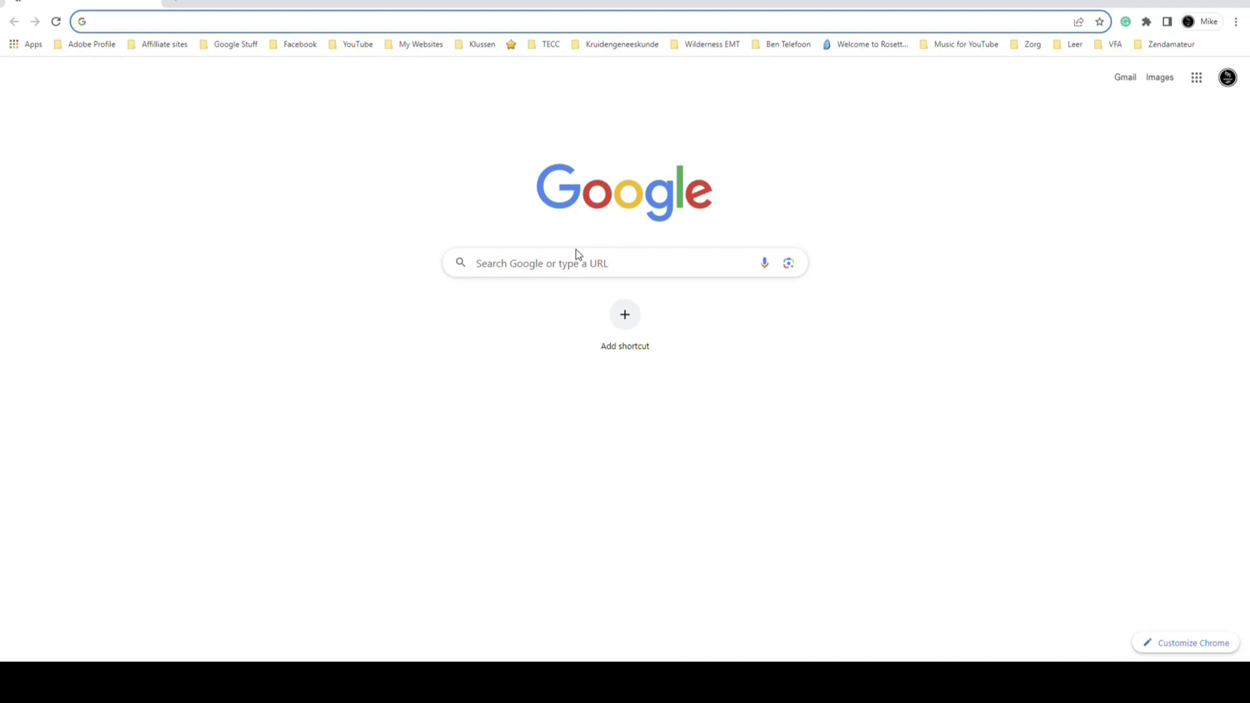
Search Google Images for 'dem file' and scroll through the results
{"action": "left_click", "coordinate": [540, 262]}
{"action": "type", "text": "dem"}
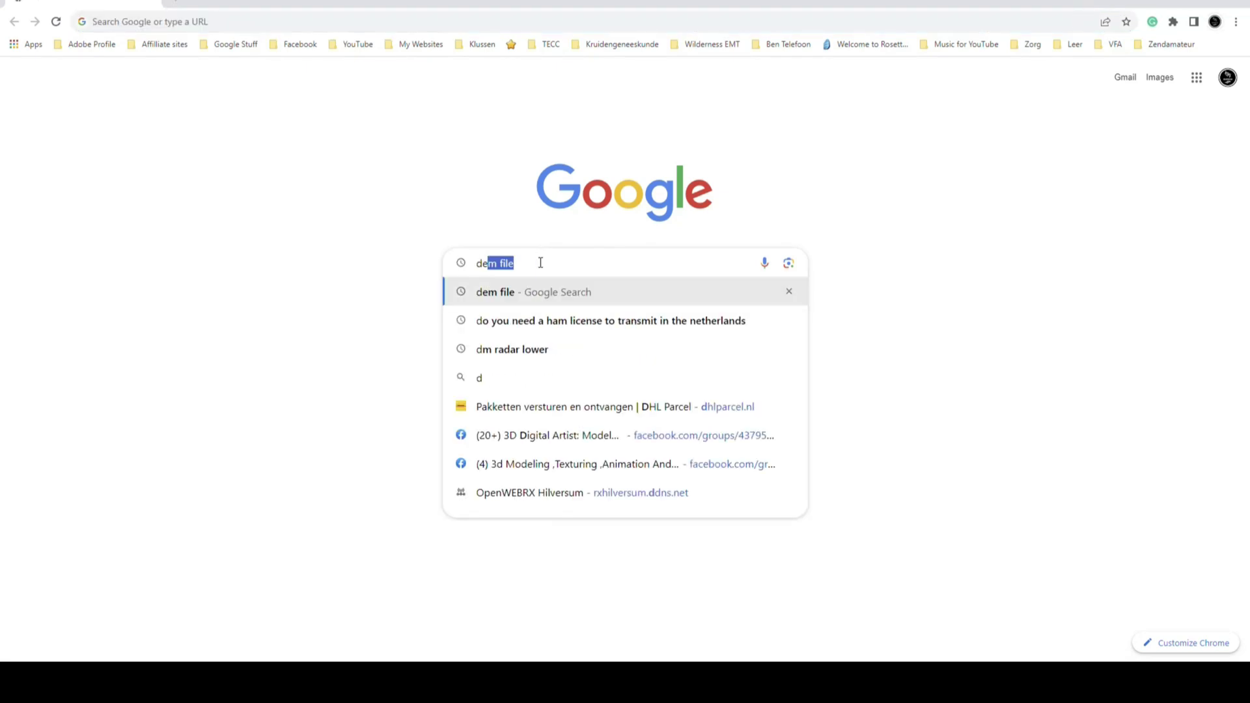
{"action": "type", "text": " file"}
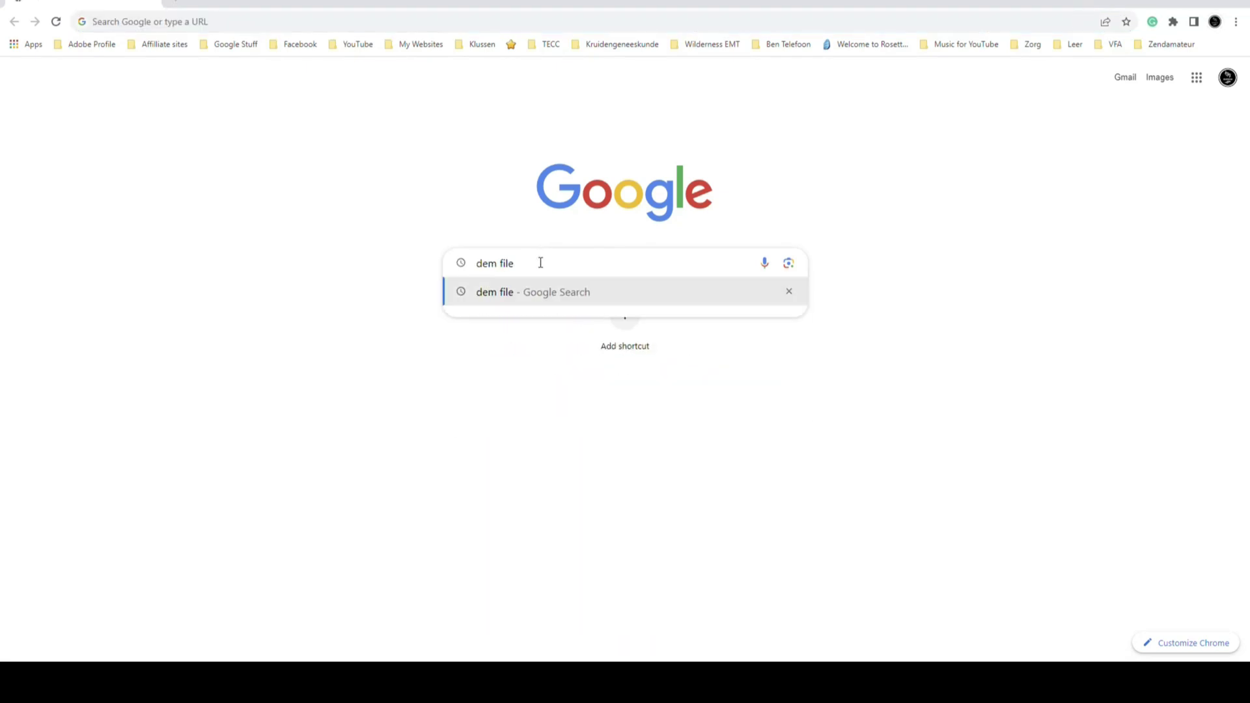
{"action": "key", "text": "Return"}
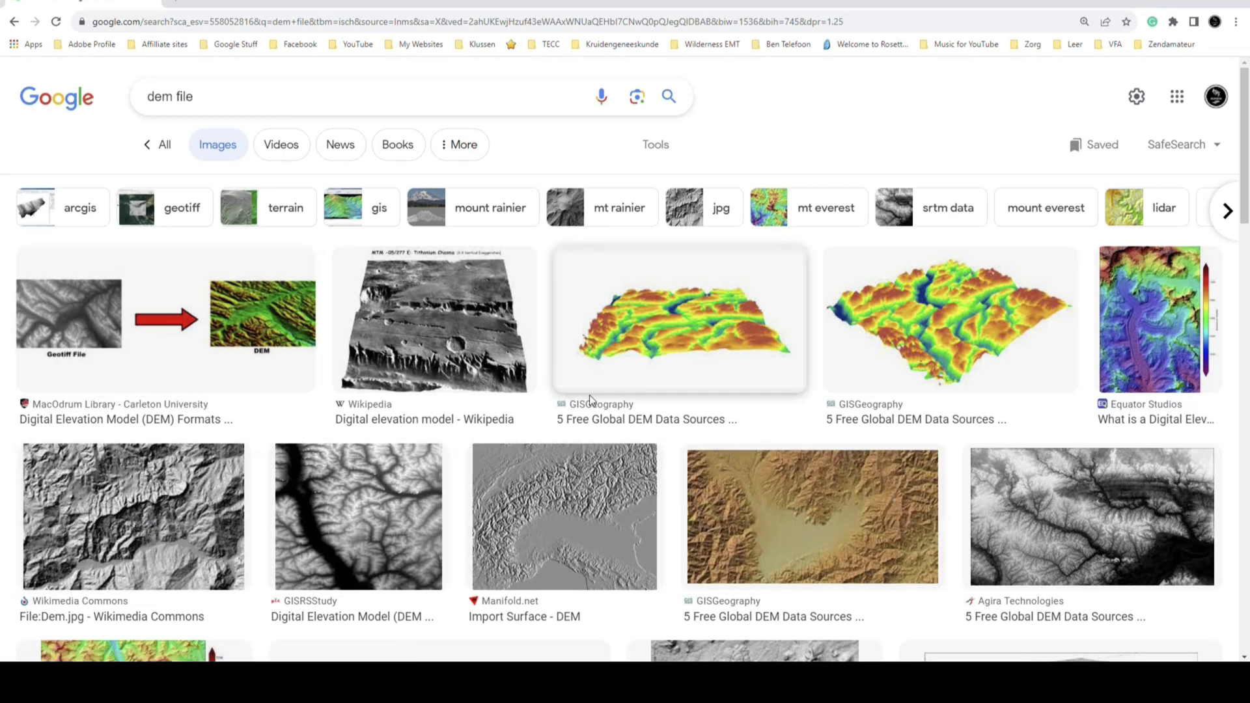
{"action": "scroll", "coordinate": [588, 395], "scroll_direction": "down", "scroll_amount": 3}
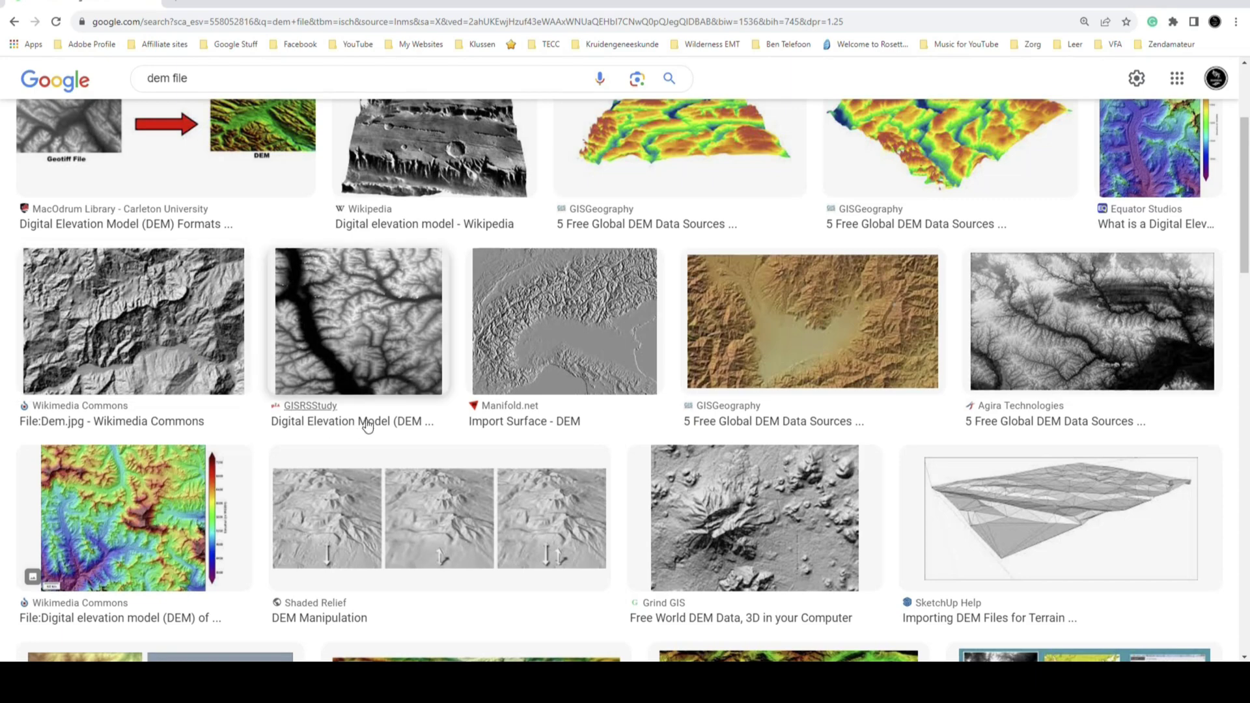
{"action": "scroll", "coordinate": [468, 447], "scroll_direction": "down", "scroll_amount": 10}
{"action": "scroll", "coordinate": [474, 447], "scroll_direction": "down", "scroll_amount": 3}
{"action": "scroll", "coordinate": [474, 447], "scroll_direction": "down", "scroll_amount": 10}
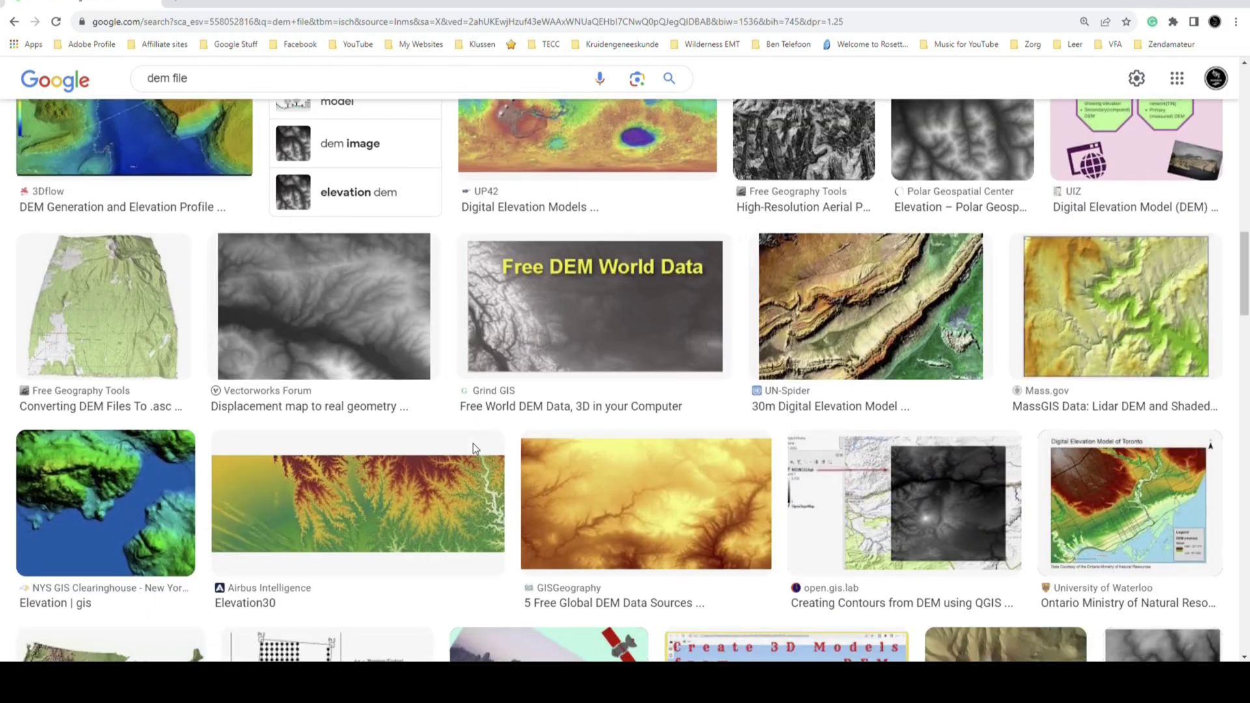
Preview the File:Dem.jpg image, then the Manifold.net Import Surface - DEM image
{"action": "scroll", "coordinate": [474, 449], "scroll_direction": "up", "scroll_amount": 3}
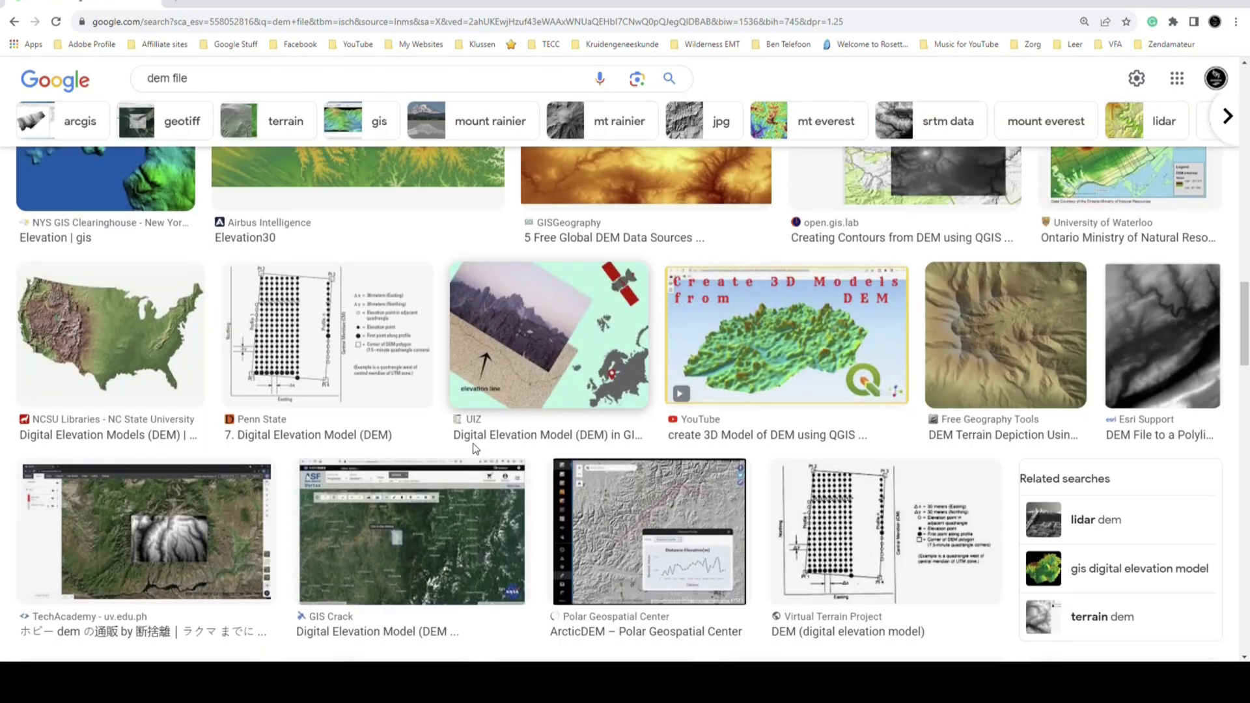
{"action": "scroll", "coordinate": [475, 448], "scroll_direction": "up", "scroll_amount": 3}
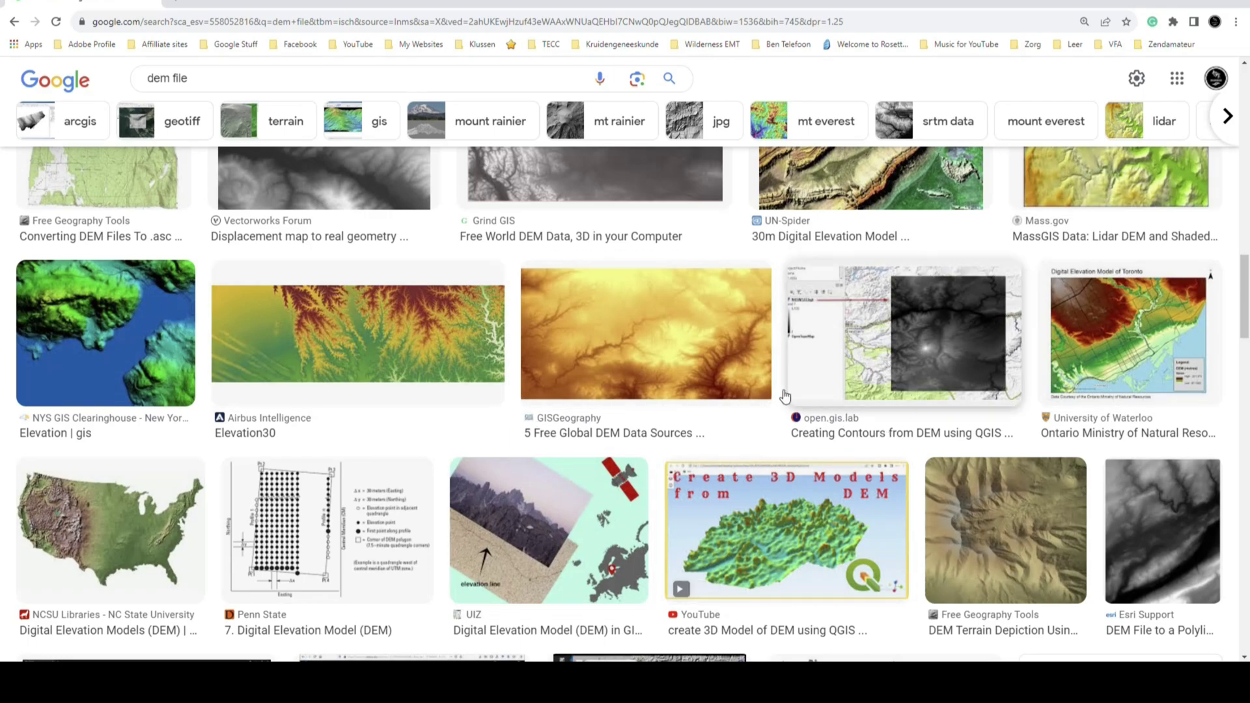
{"action": "scroll", "coordinate": [440, 448], "scroll_direction": "down", "scroll_amount": 4}
{"action": "scroll", "coordinate": [441, 448], "scroll_direction": "up", "scroll_amount": 10}
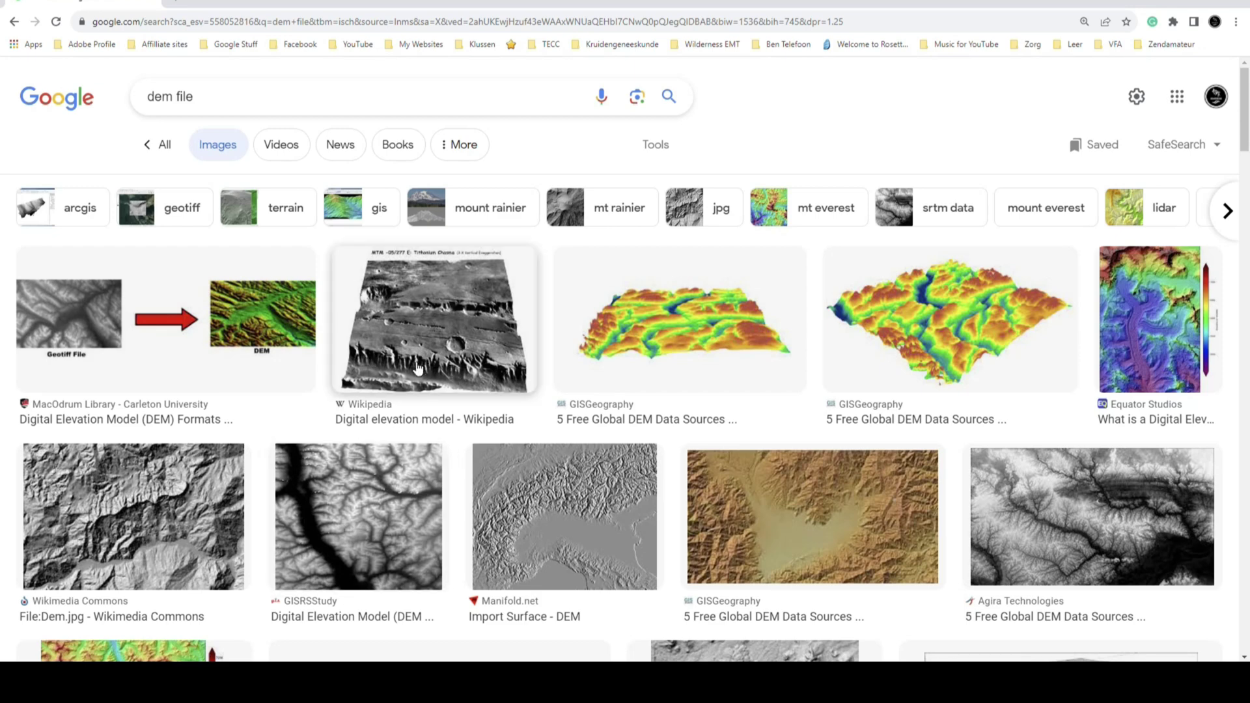
{"action": "scroll", "coordinate": [253, 387], "scroll_direction": "down", "scroll_amount": 3}
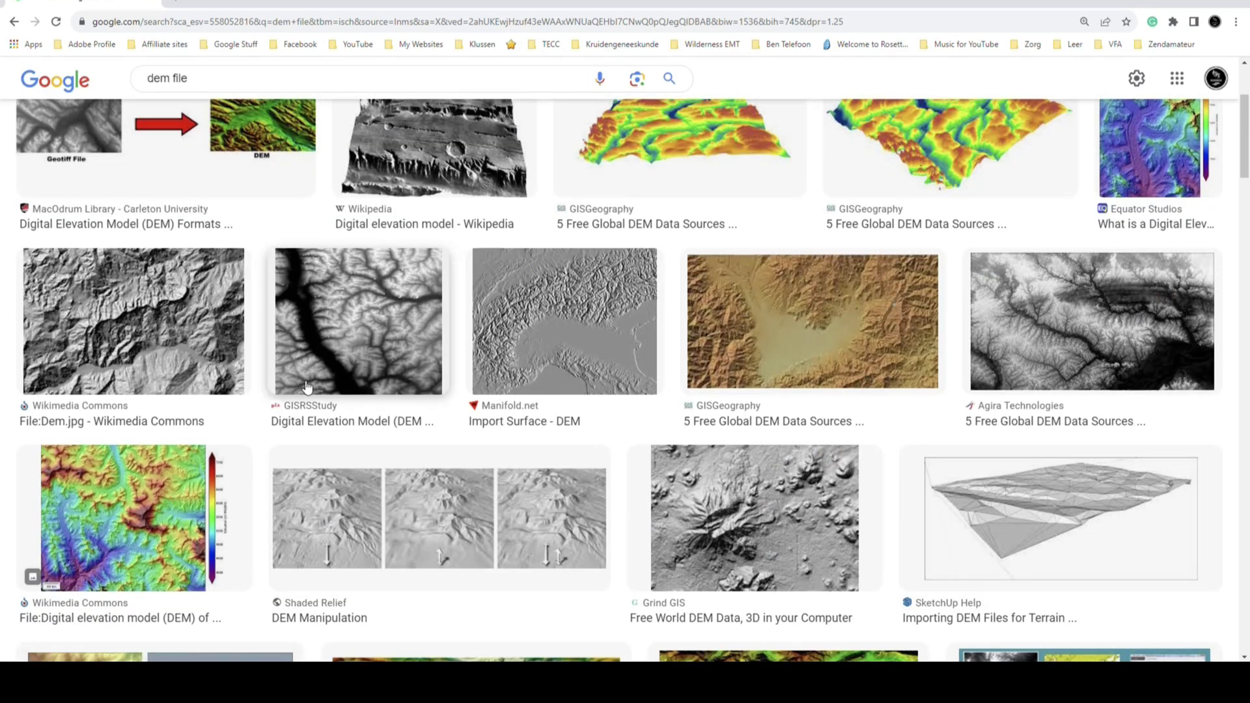
{"action": "left_click", "coordinate": [141, 326]}
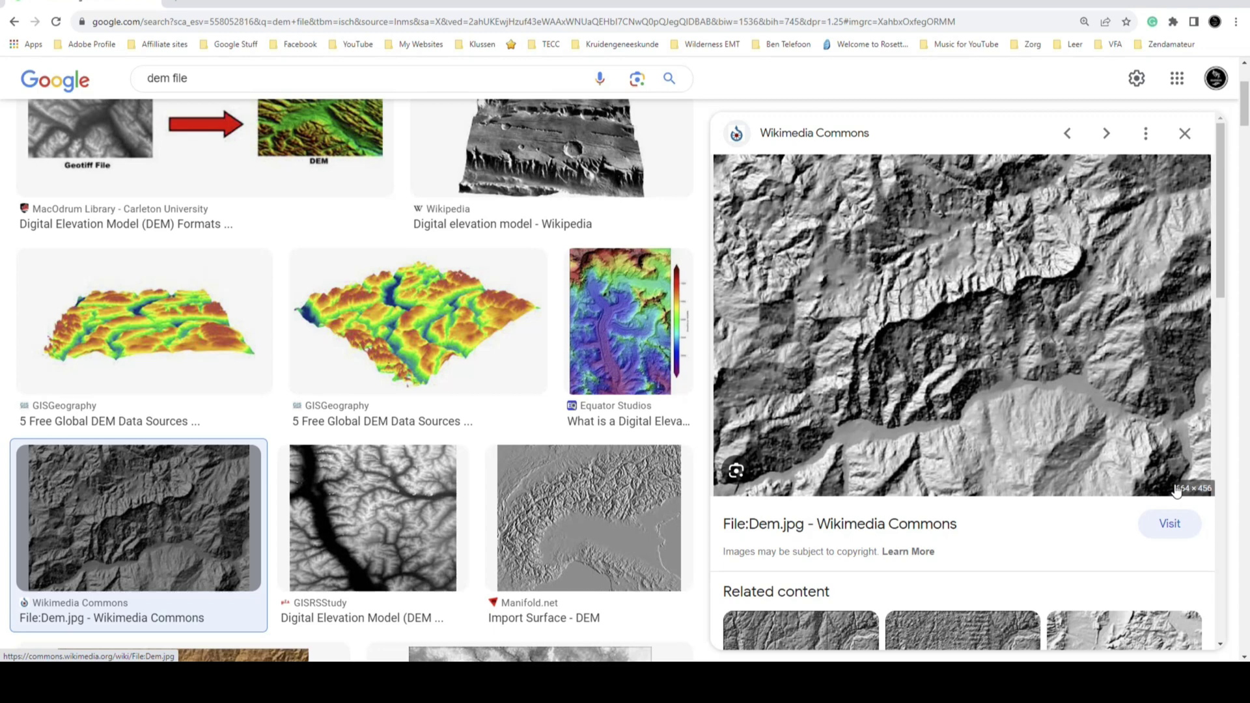
{"action": "left_click", "coordinate": [578, 521]}
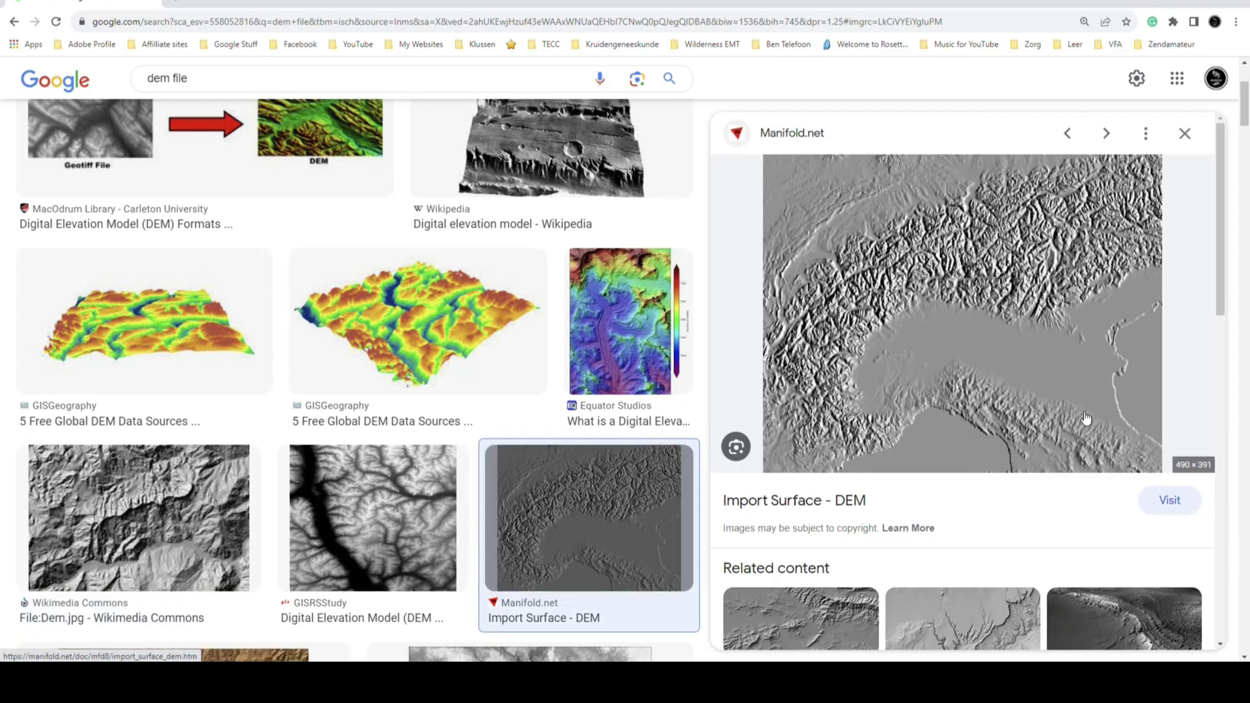
{"action": "scroll", "coordinate": [391, 439], "scroll_direction": "up", "scroll_amount": 3}
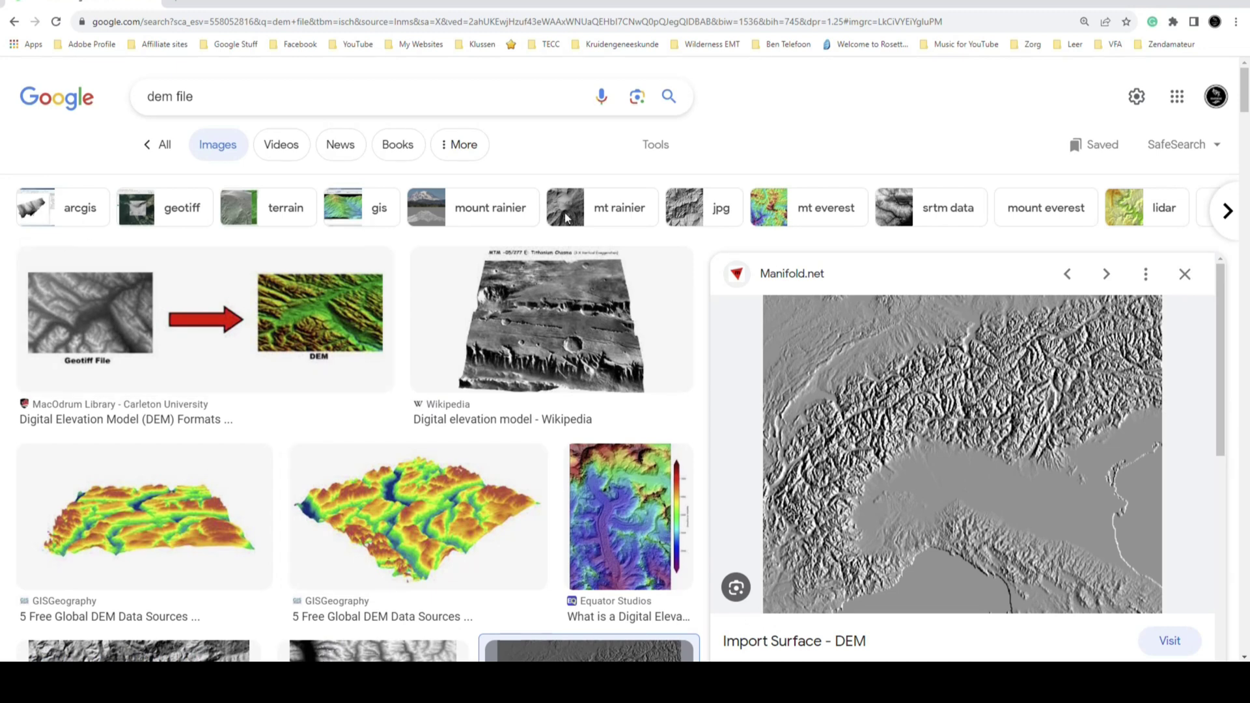
Filter the 'dem file' results to Large images and scroll through them
{"action": "left_click", "coordinate": [654, 147]}
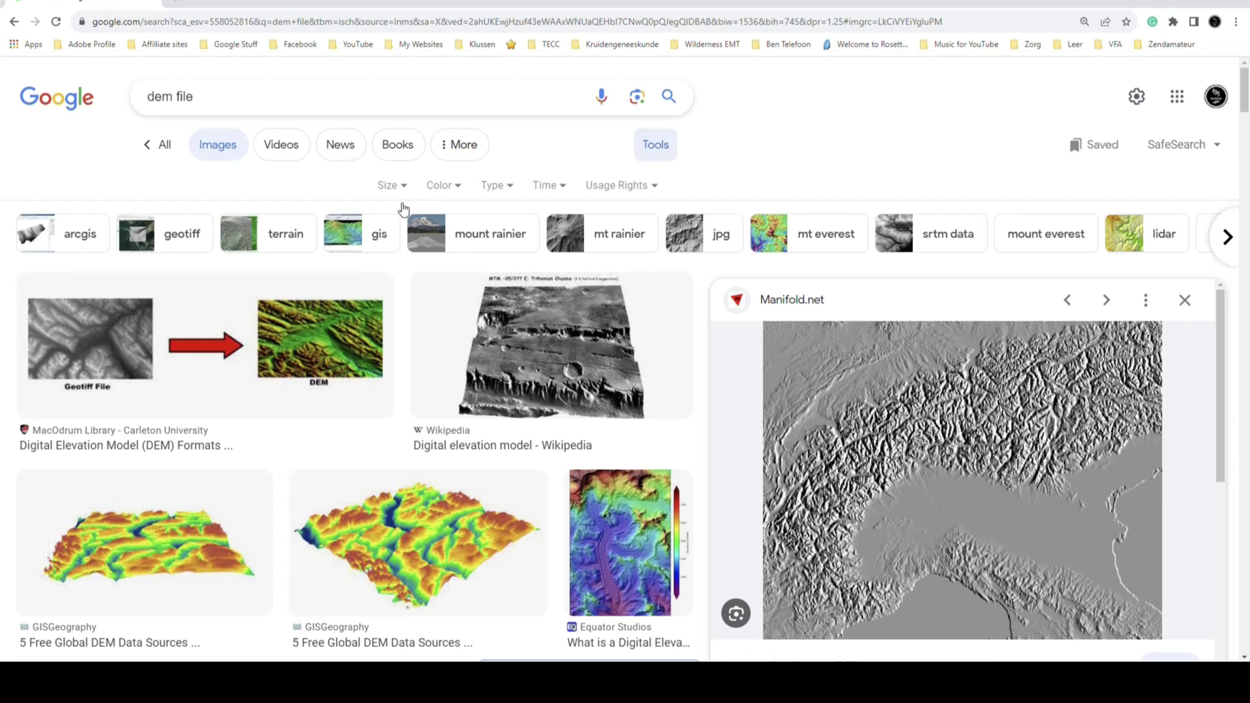
{"action": "left_click", "coordinate": [393, 186]}
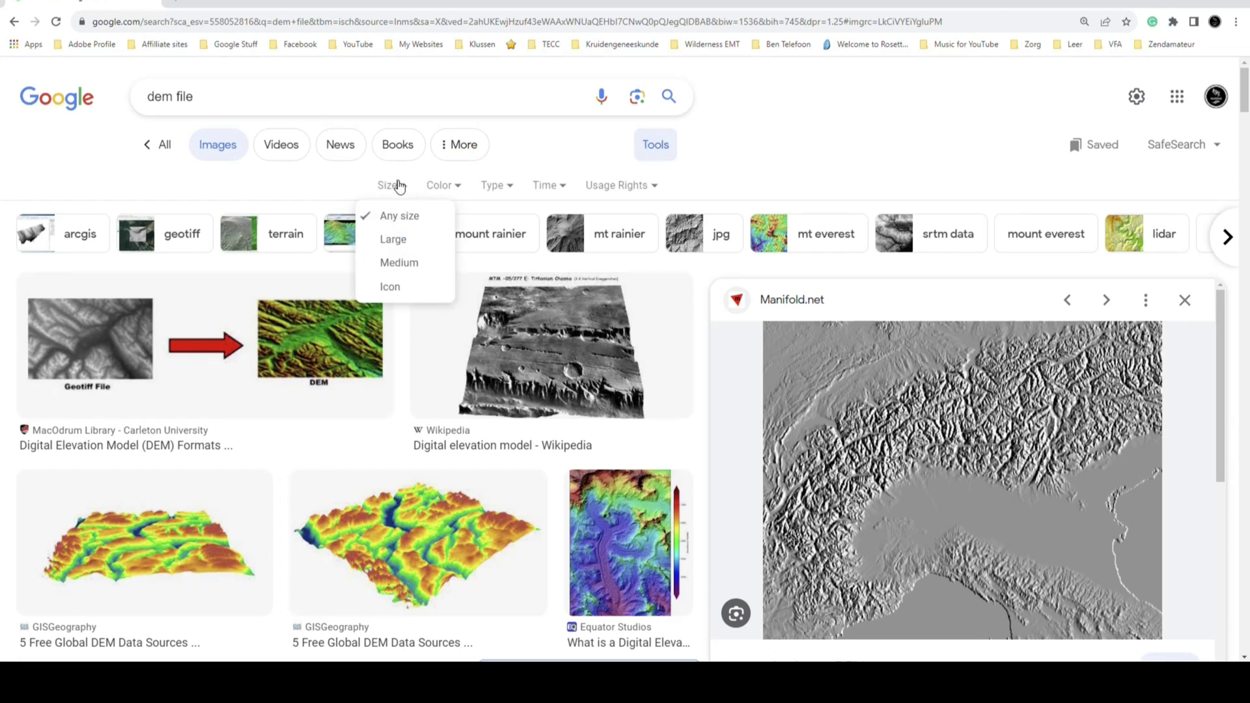
{"action": "left_click", "coordinate": [395, 240]}
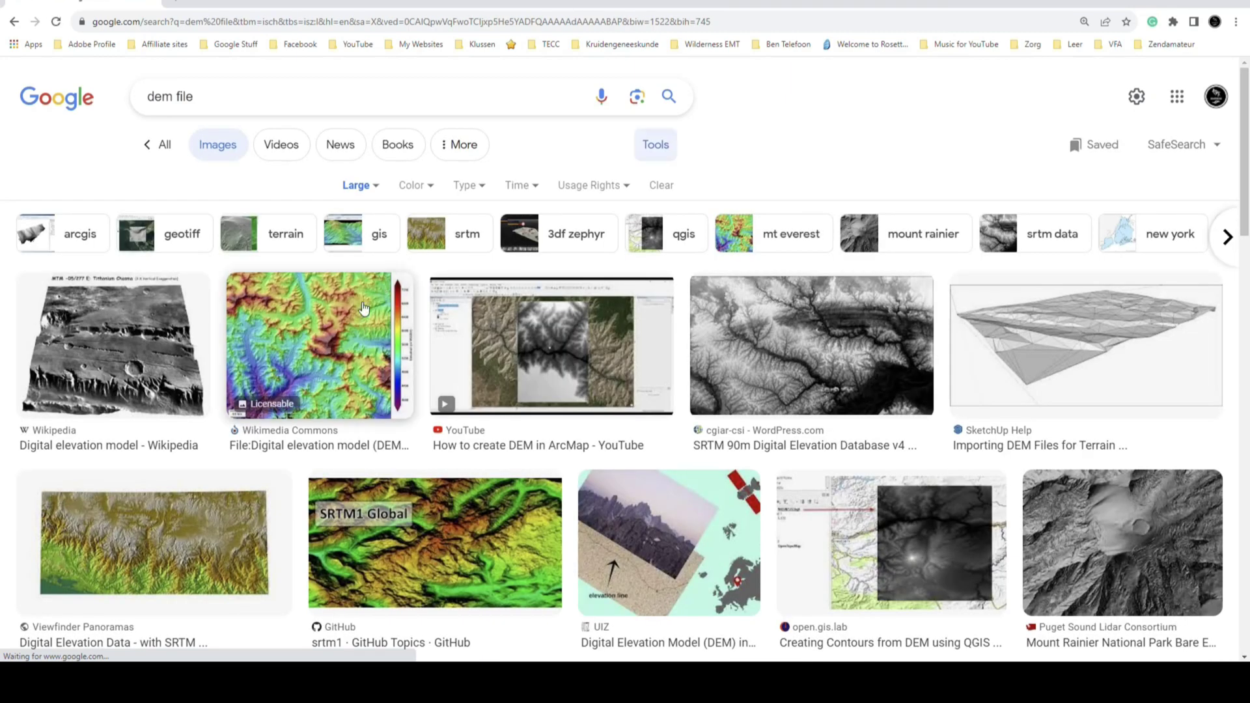
{"action": "scroll", "coordinate": [911, 511], "scroll_direction": "down", "scroll_amount": 3}
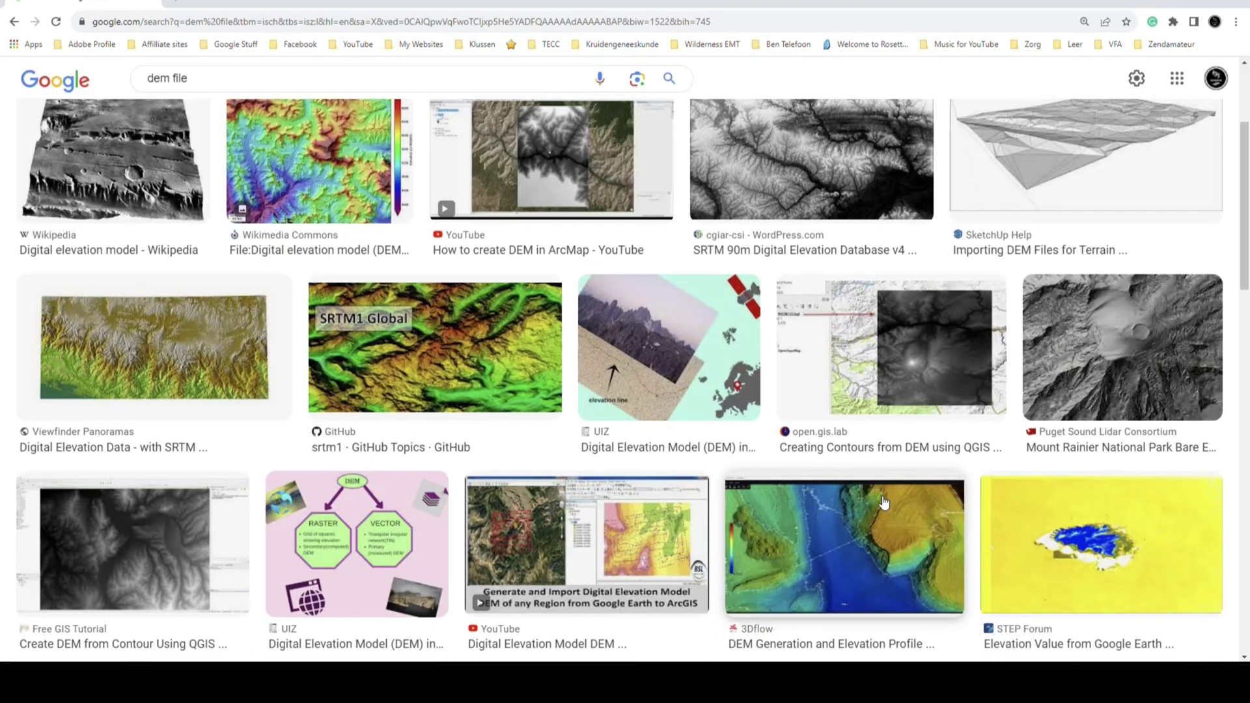
{"action": "scroll", "coordinate": [469, 470], "scroll_direction": "down", "scroll_amount": 10}
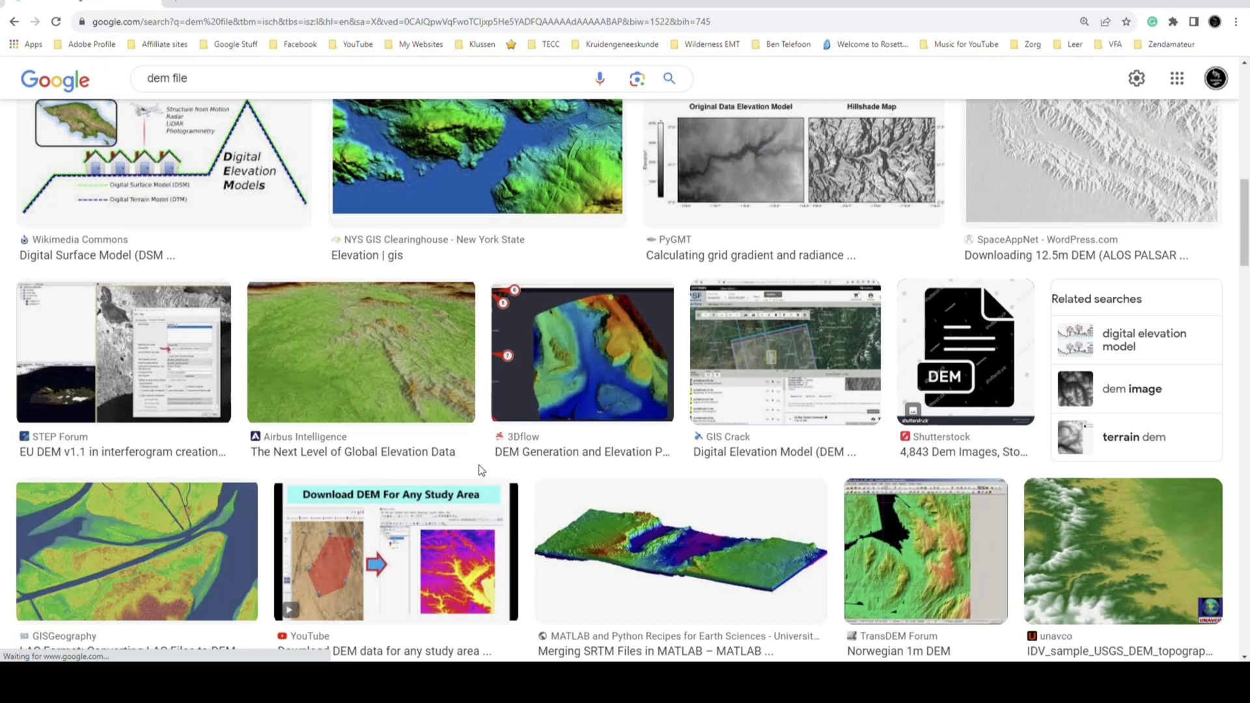
{"action": "scroll", "coordinate": [469, 470], "scroll_direction": "up", "scroll_amount": 7}
{"action": "scroll", "coordinate": [468, 469], "scroll_direction": "down", "scroll_amount": 15}
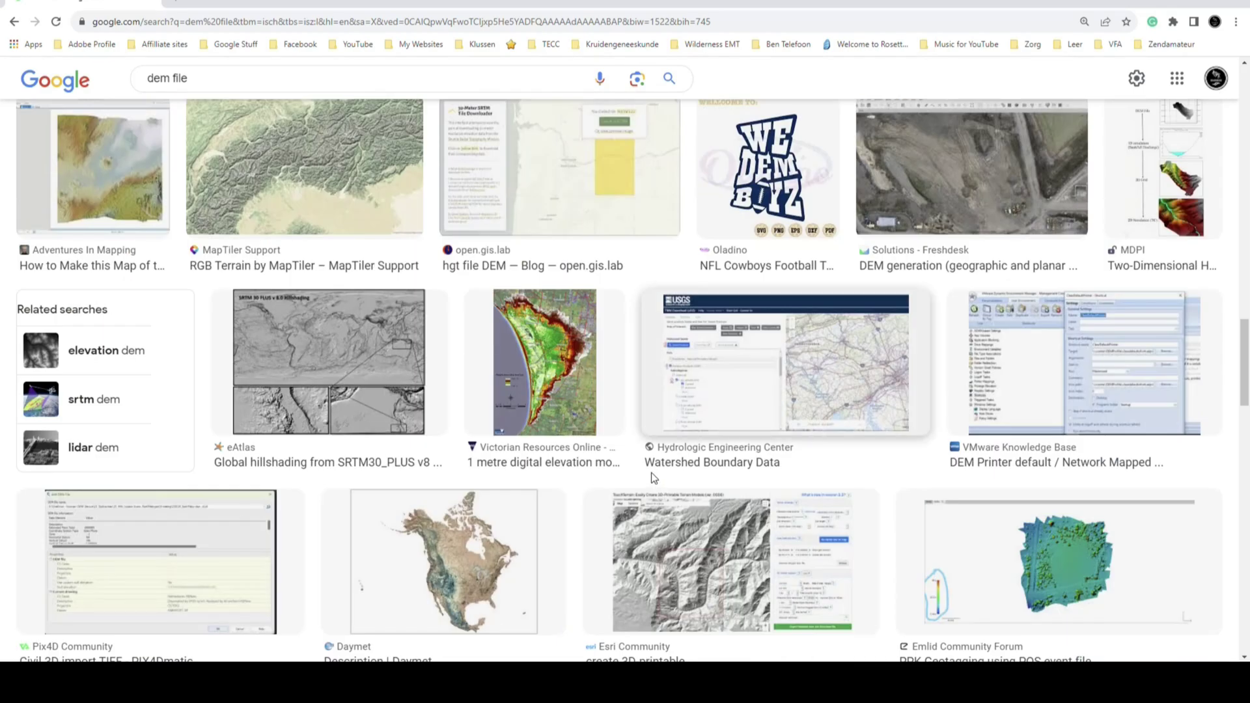
{"action": "scroll", "coordinate": [654, 478], "scroll_direction": "down", "scroll_amount": 12}
{"action": "scroll", "coordinate": [653, 479], "scroll_direction": "down", "scroll_amount": 9}
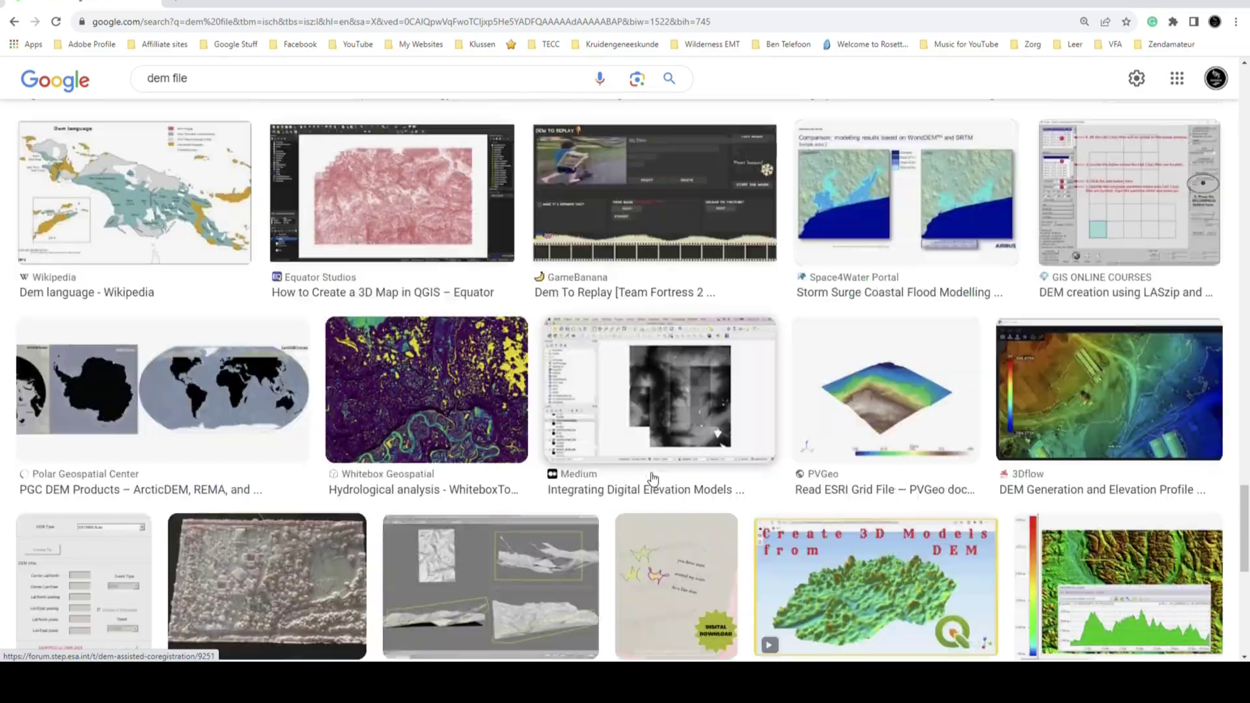
{"action": "scroll", "coordinate": [246, 495], "scroll_direction": "up", "scroll_amount": 20}
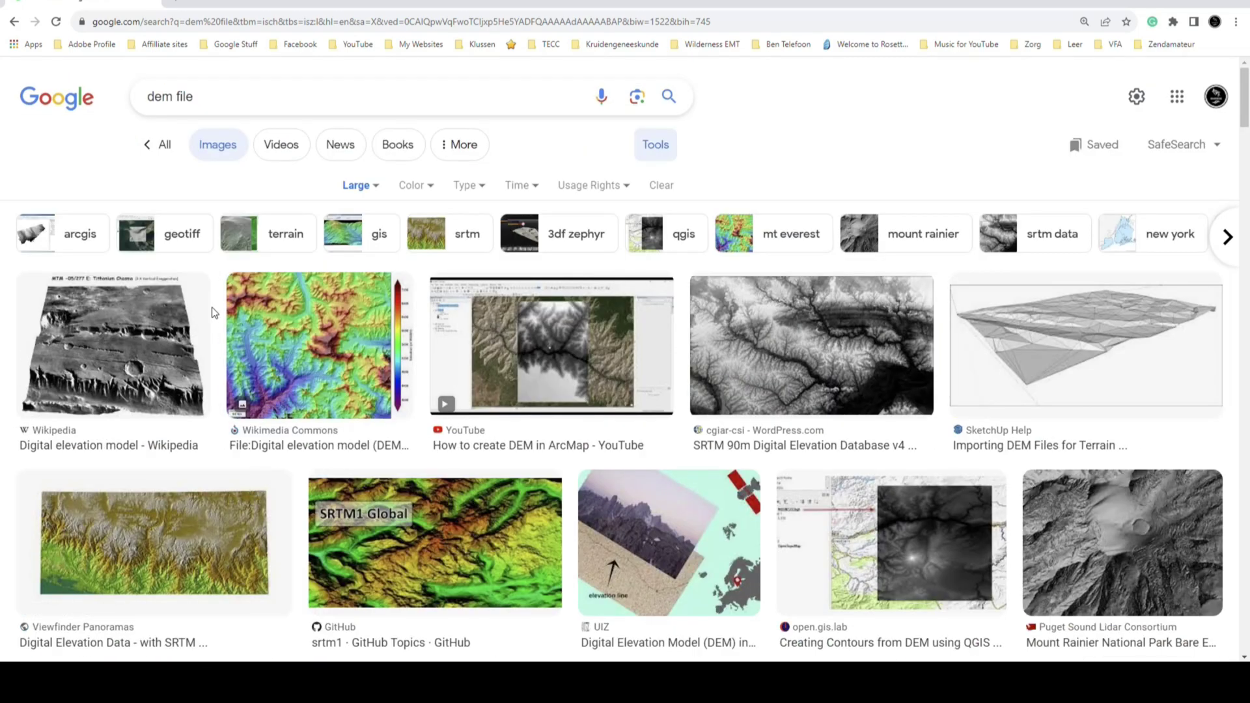
Replace the query with a search for 'mountain heightmap'
{"action": "triple_click", "coordinate": [218, 98]}
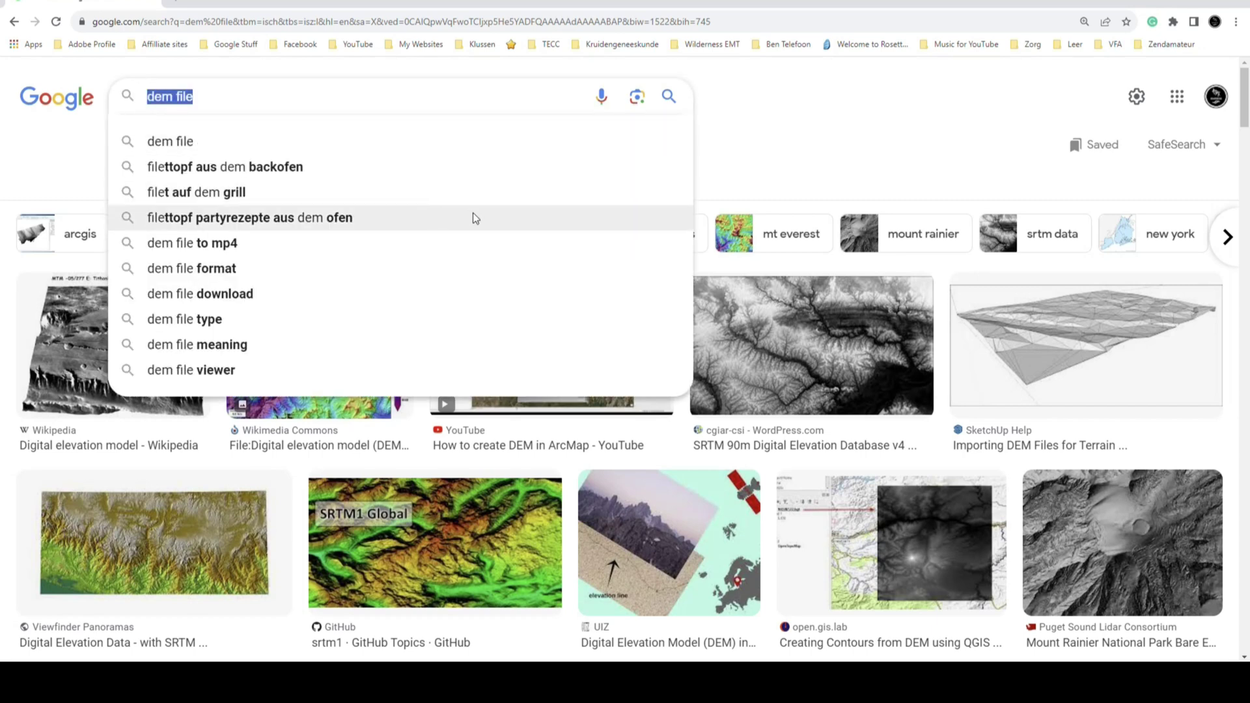
{"action": "type", "text": "mountain height"}
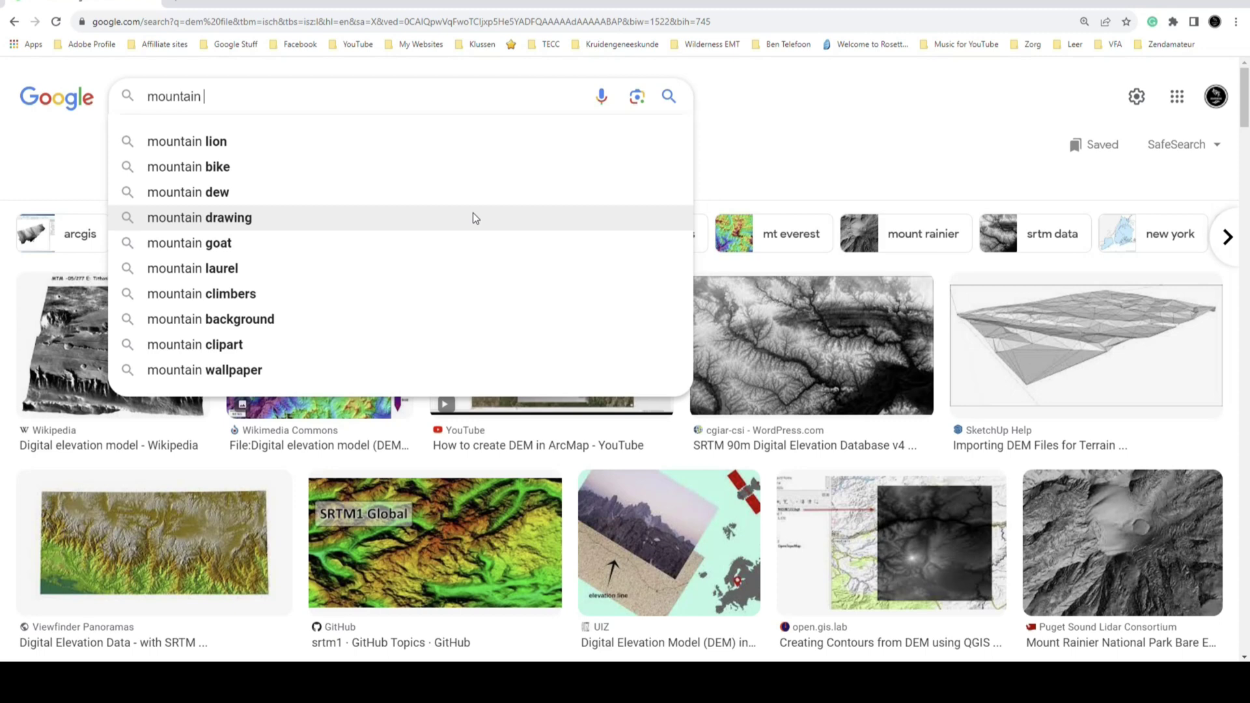
{"action": "type", "text": "map"}
{"action": "key", "text": "Return"}
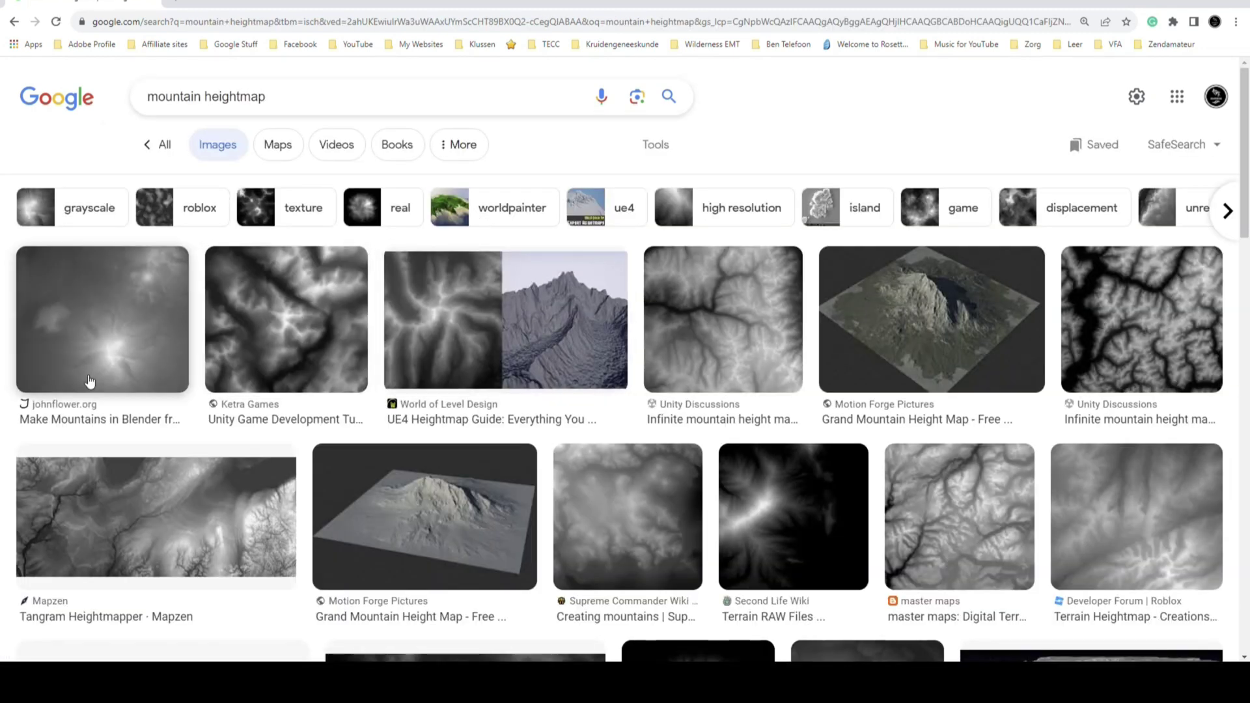
Limit the mountain heightmap results to Large images and scroll through them
{"action": "left_click", "coordinate": [659, 145]}
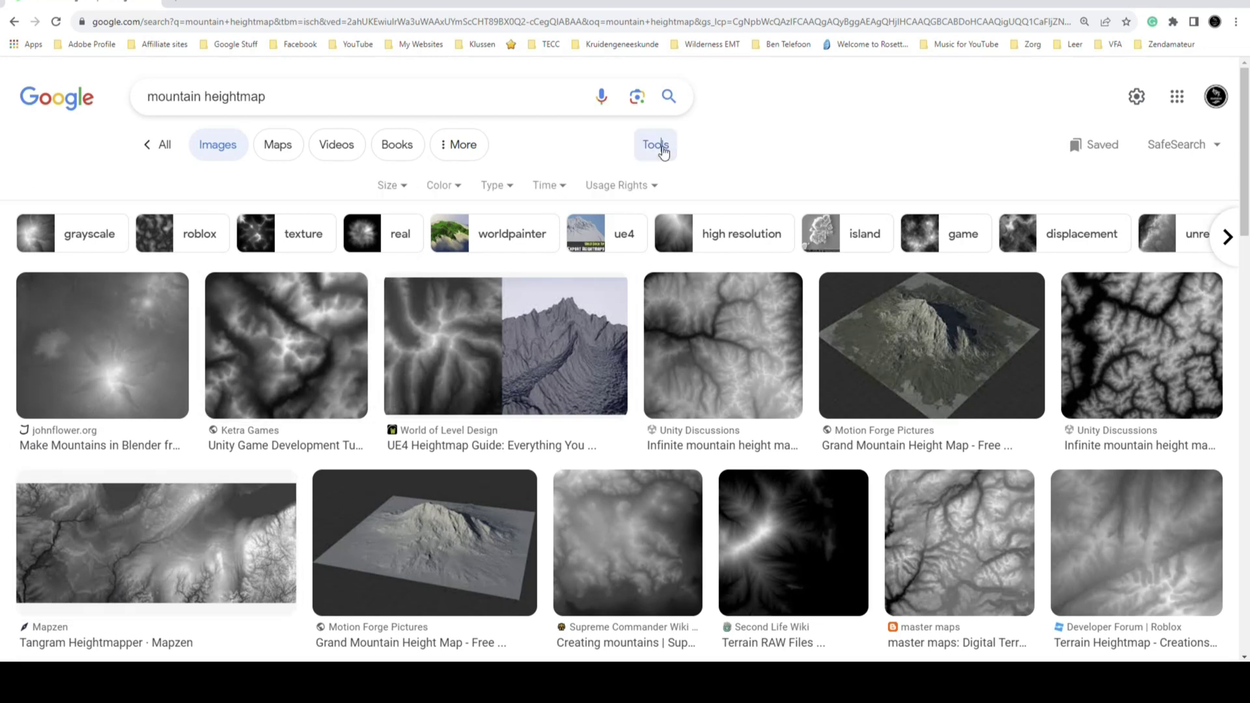
{"action": "left_click", "coordinate": [391, 186]}
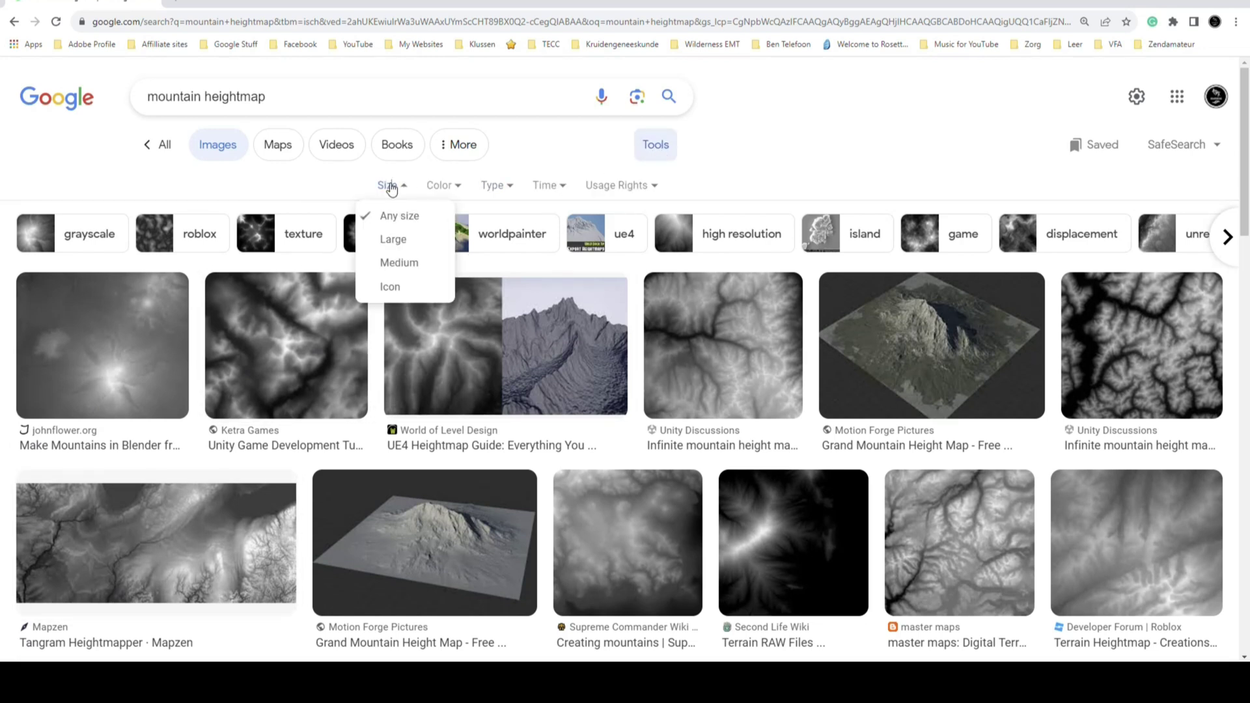
{"action": "left_click", "coordinate": [405, 242]}
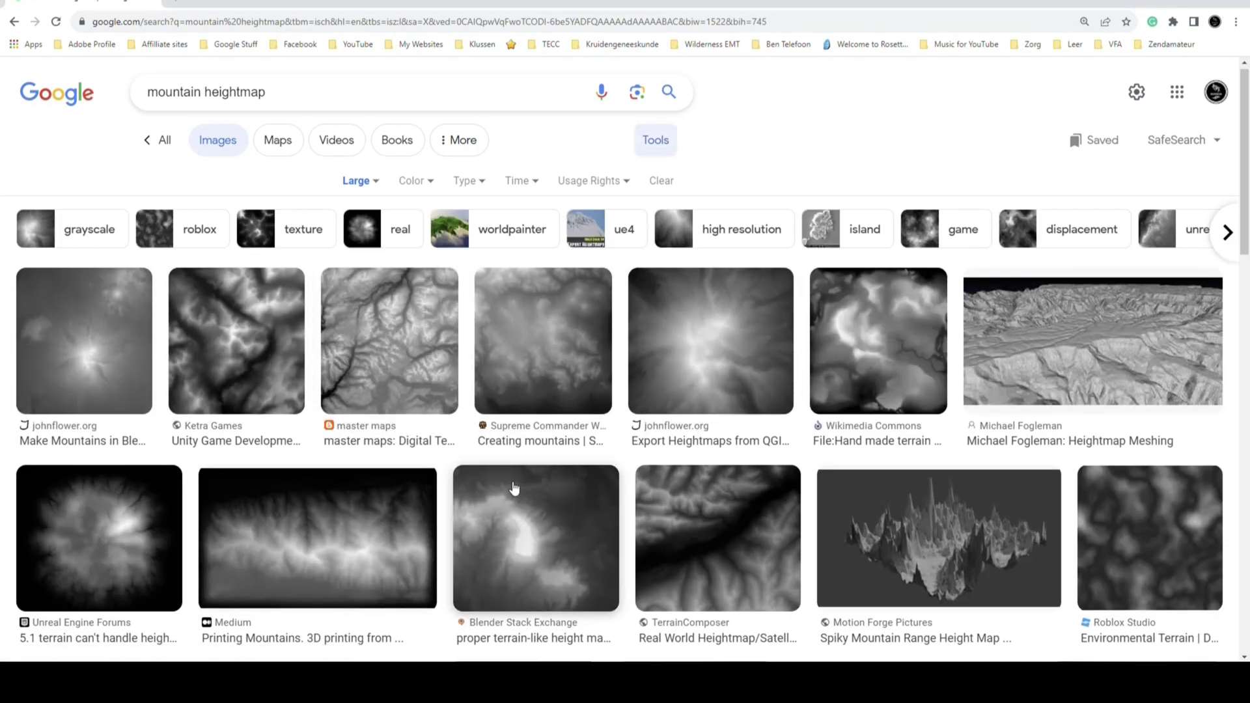
{"action": "scroll", "coordinate": [487, 497], "scroll_direction": "down", "scroll_amount": 3}
{"action": "scroll", "coordinate": [336, 437], "scroll_direction": "down", "scroll_amount": 3}
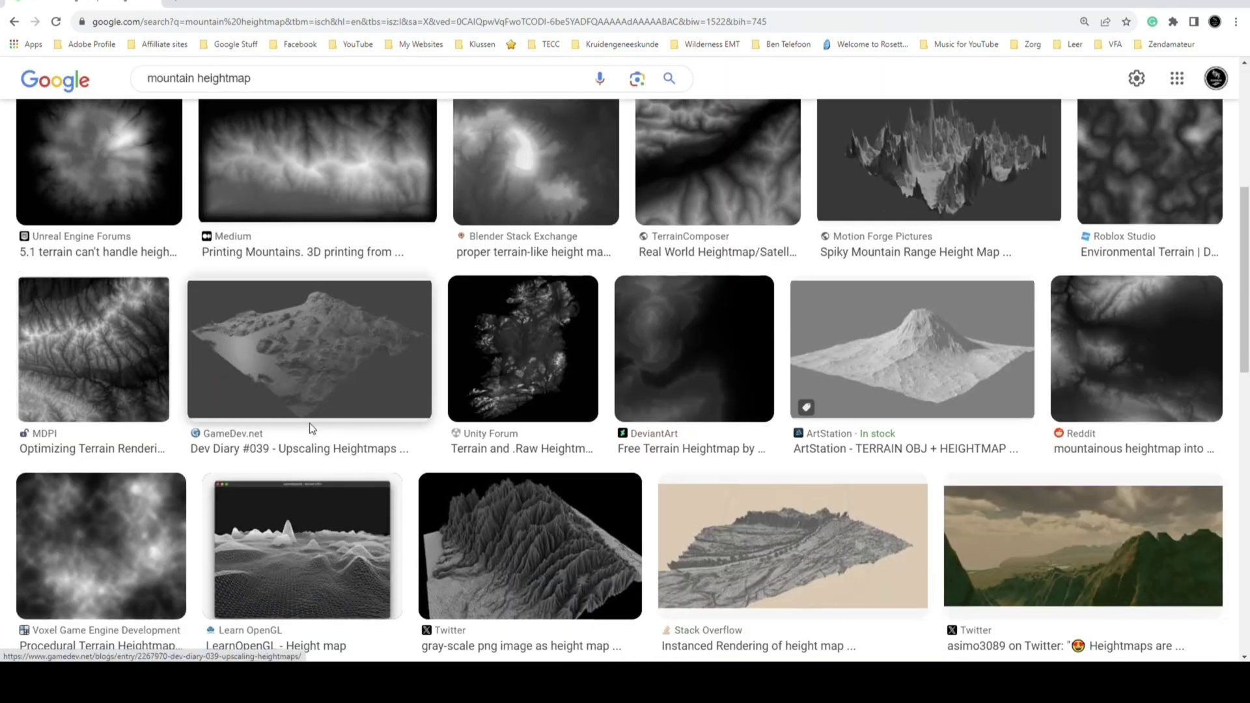
{"action": "scroll", "coordinate": [310, 424], "scroll_direction": "down", "scroll_amount": 3}
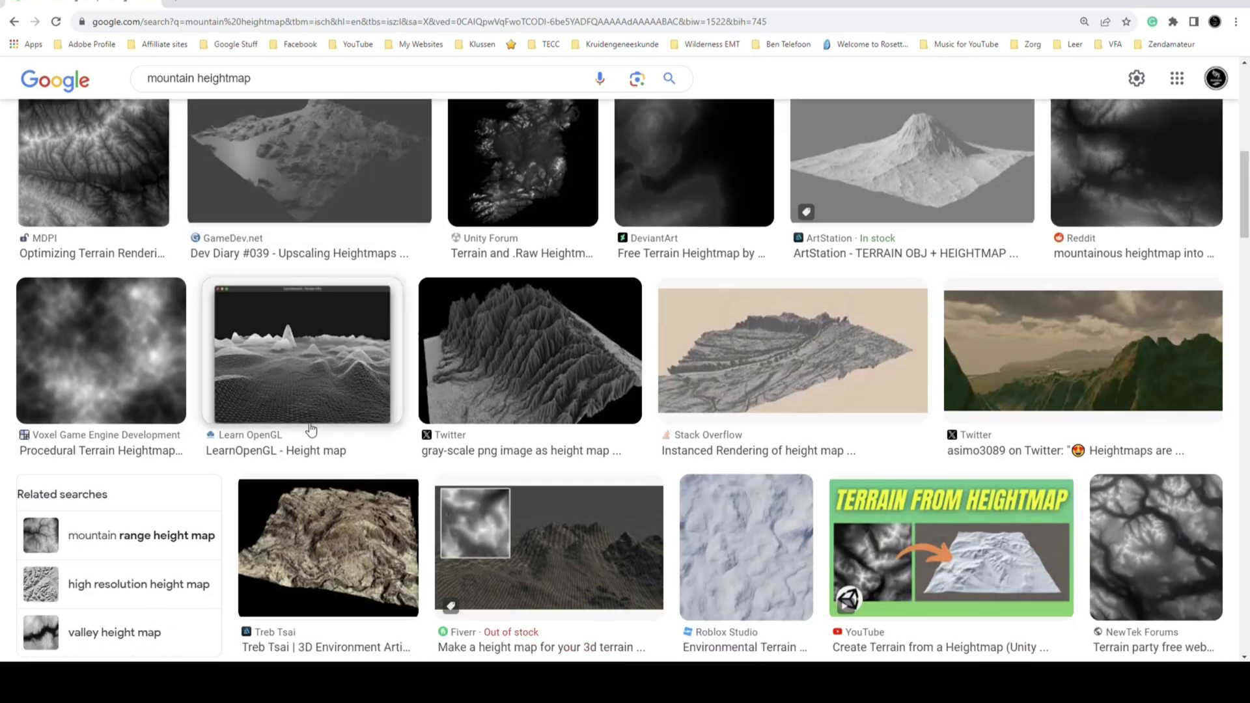
{"action": "scroll", "coordinate": [312, 430], "scroll_direction": "down", "scroll_amount": 9}
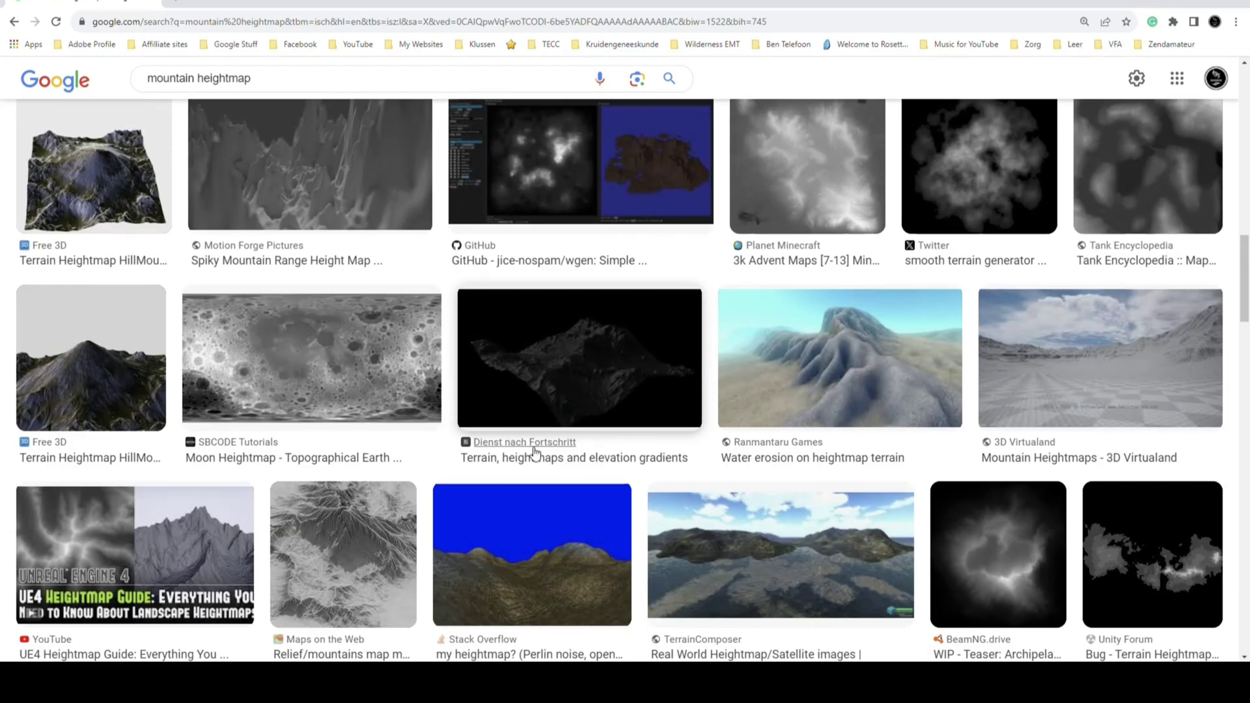
{"action": "scroll", "coordinate": [532, 446], "scroll_direction": "down", "scroll_amount": 6}
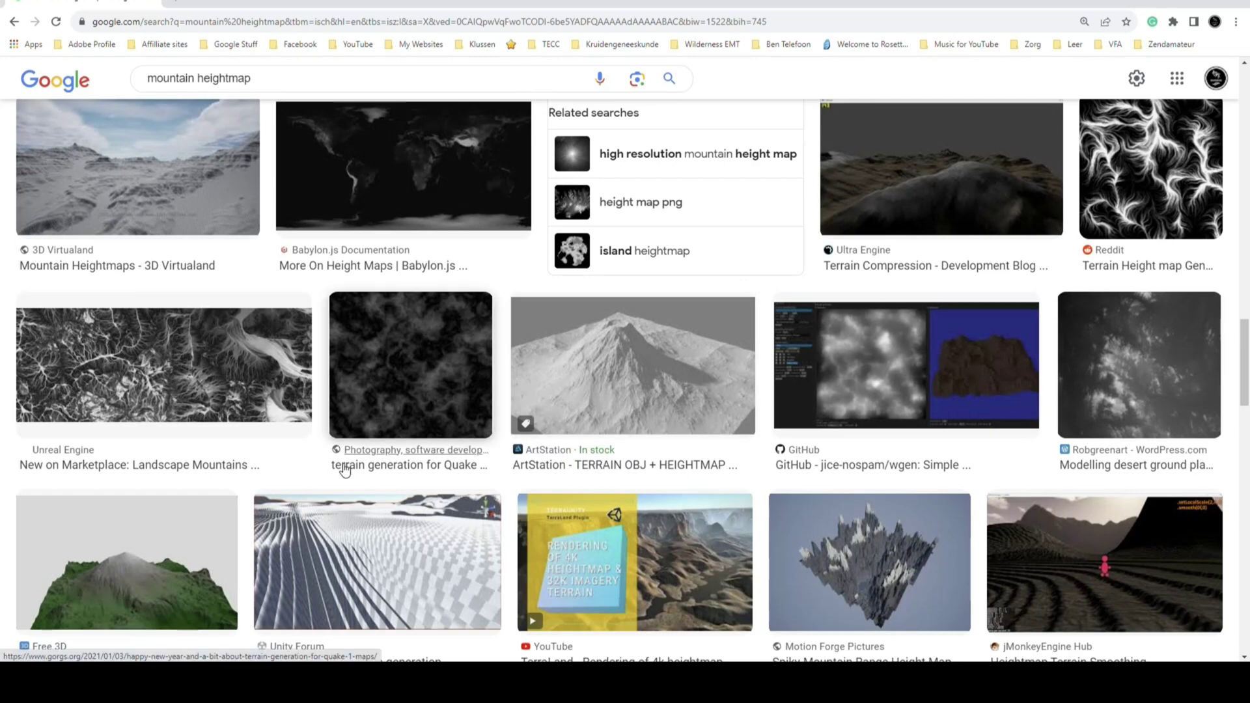
{"action": "scroll", "coordinate": [346, 469], "scroll_direction": "down", "scroll_amount": 5}
{"action": "scroll", "coordinate": [302, 471], "scroll_direction": "up", "scroll_amount": 6}
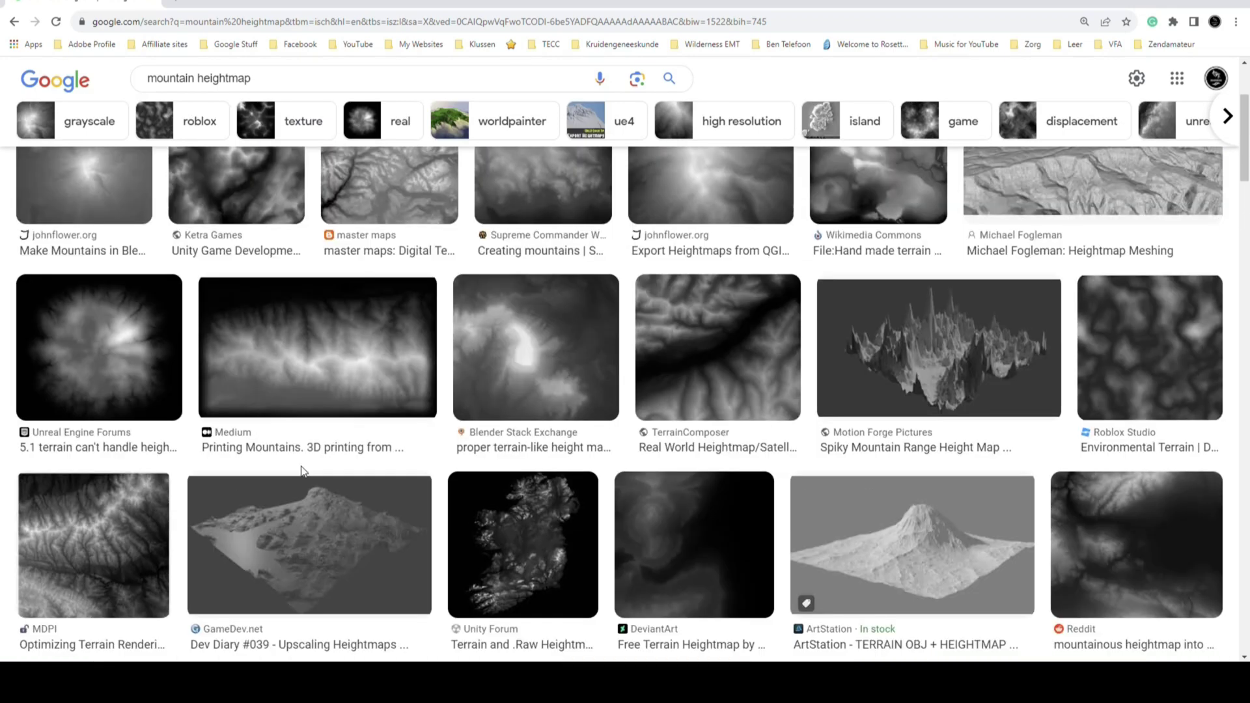
Preview the MDPI terrain heightmap and start saving it, then cancel the save
{"action": "left_click", "coordinate": [90, 539]}
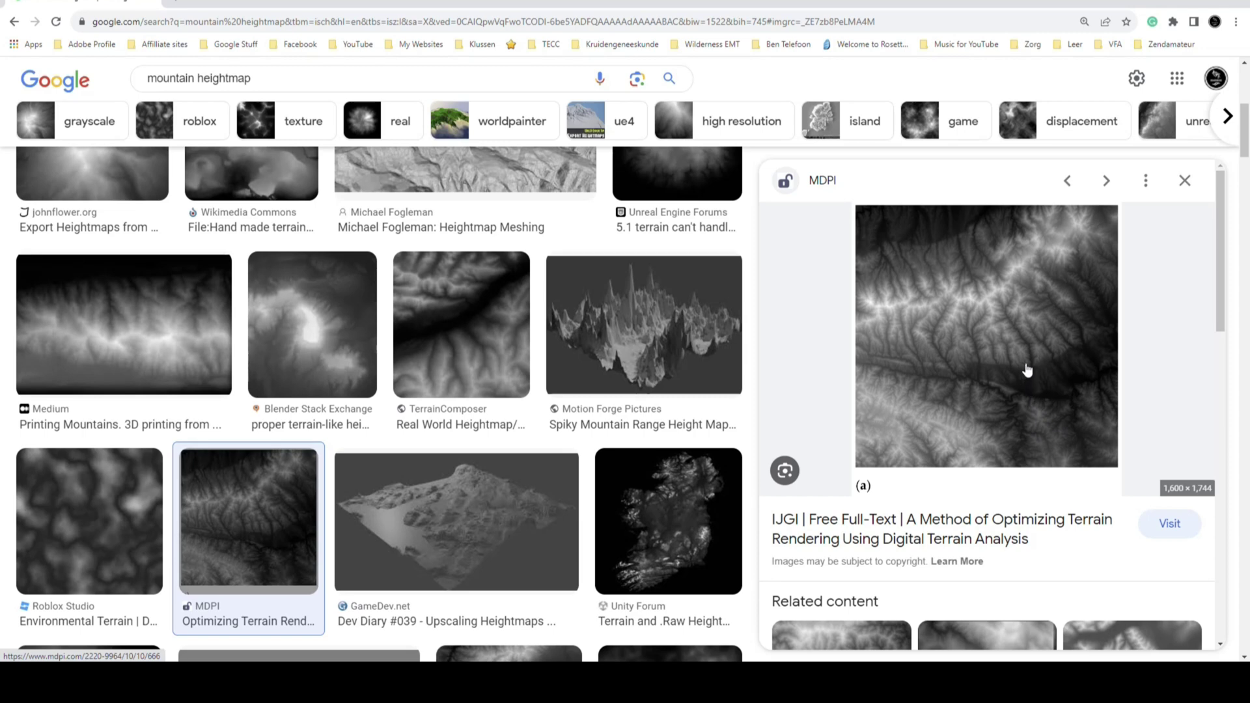
{"action": "right_click", "coordinate": [977, 333]}
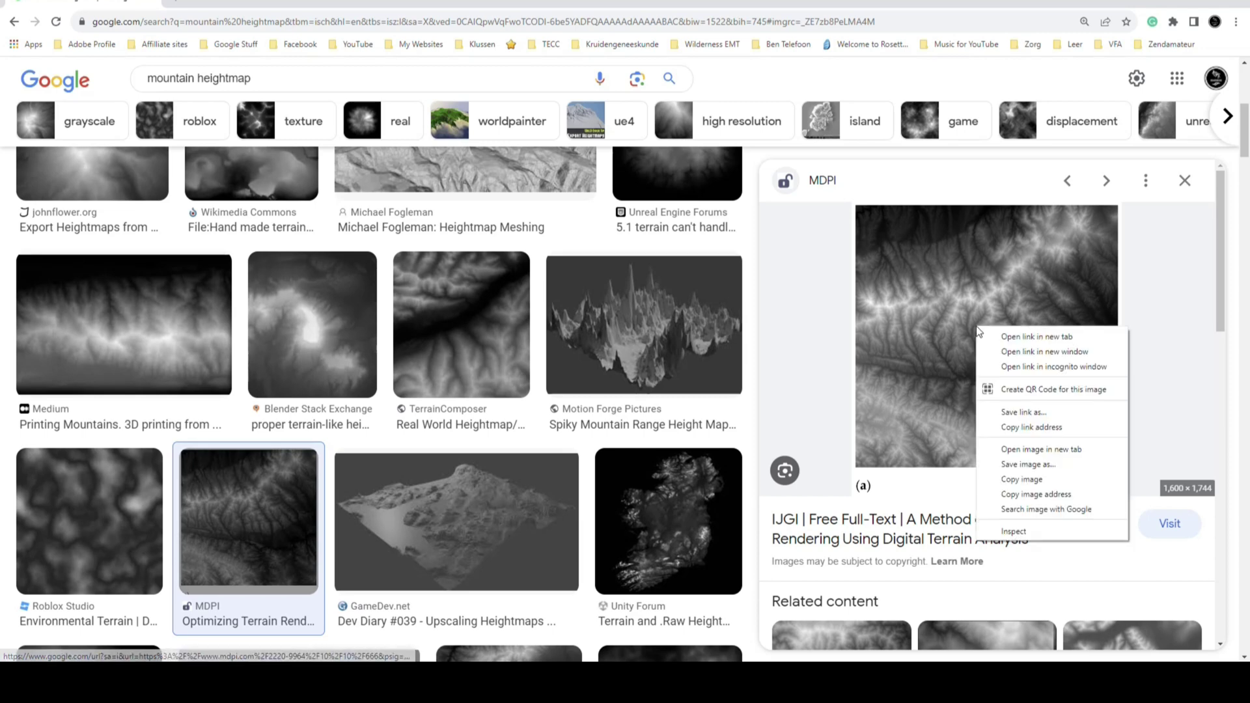
{"action": "left_click", "coordinate": [1066, 470]}
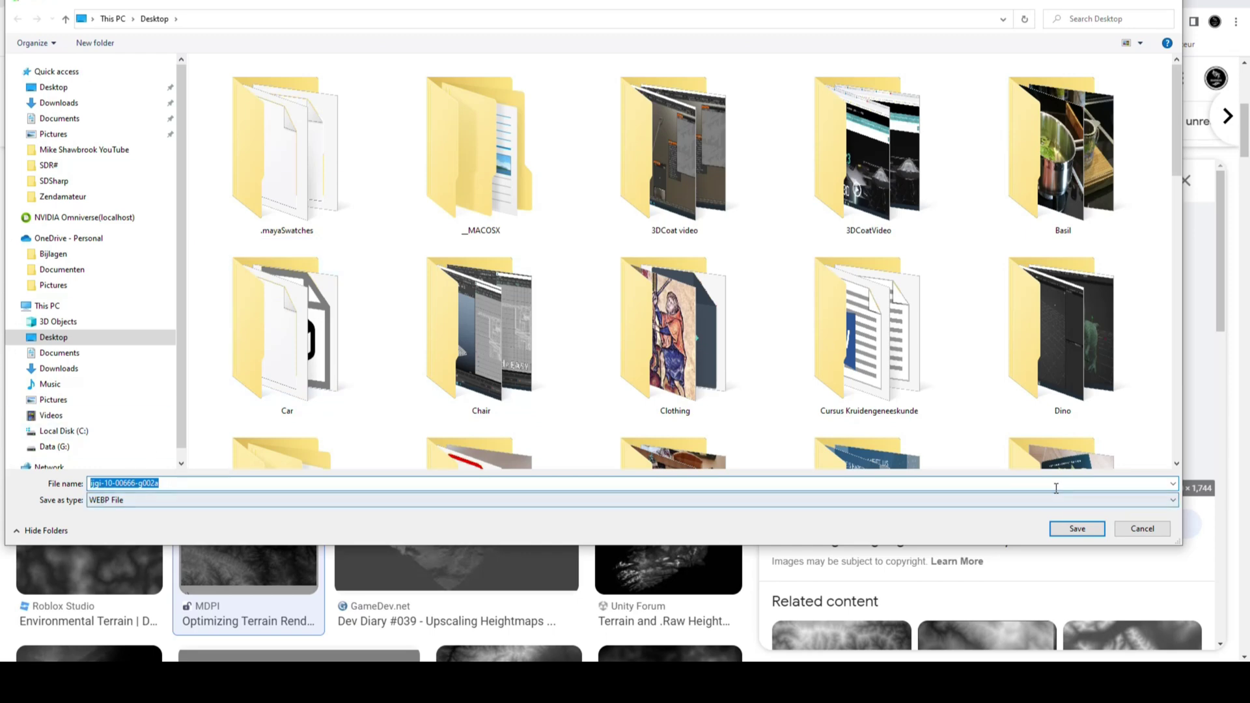
{"action": "left_click", "coordinate": [1141, 528]}
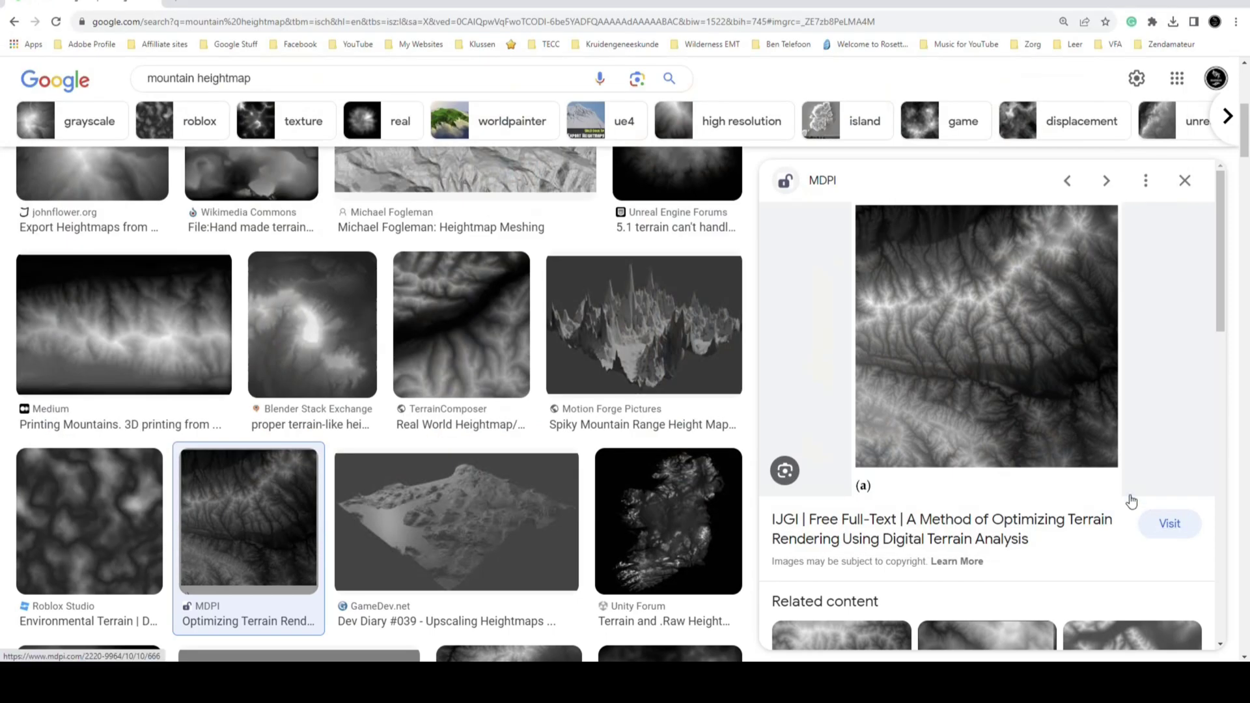
Save the TresCom Forums real-world heightmap preview image as dd1VnZr.png
{"action": "scroll", "coordinate": [992, 384], "scroll_direction": "down", "scroll_amount": 6}
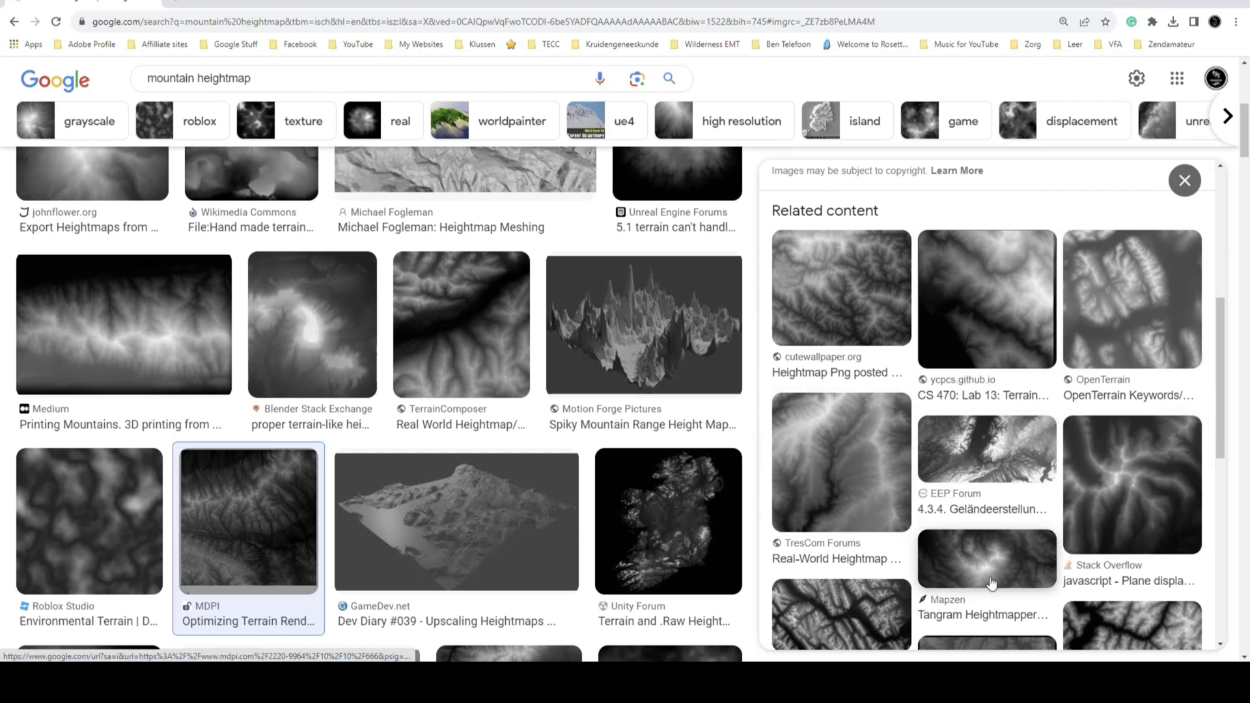
{"action": "left_click", "coordinate": [835, 460]}
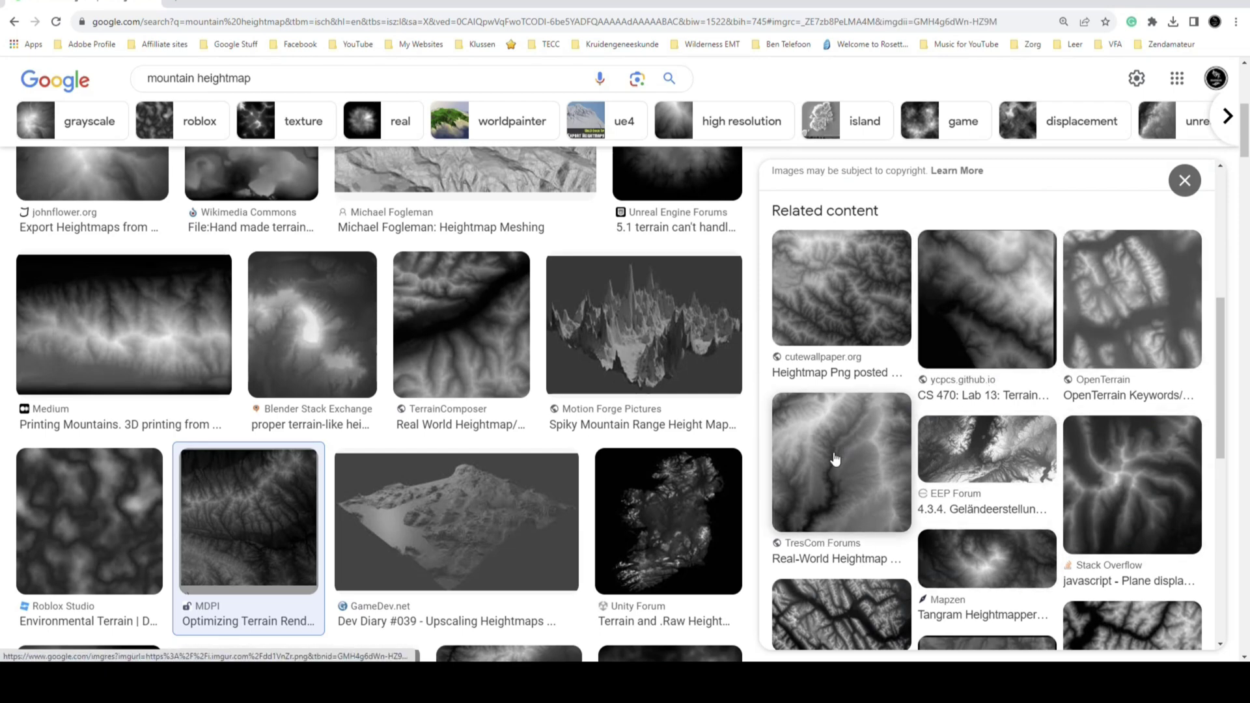
{"action": "right_click", "coordinate": [962, 366]}
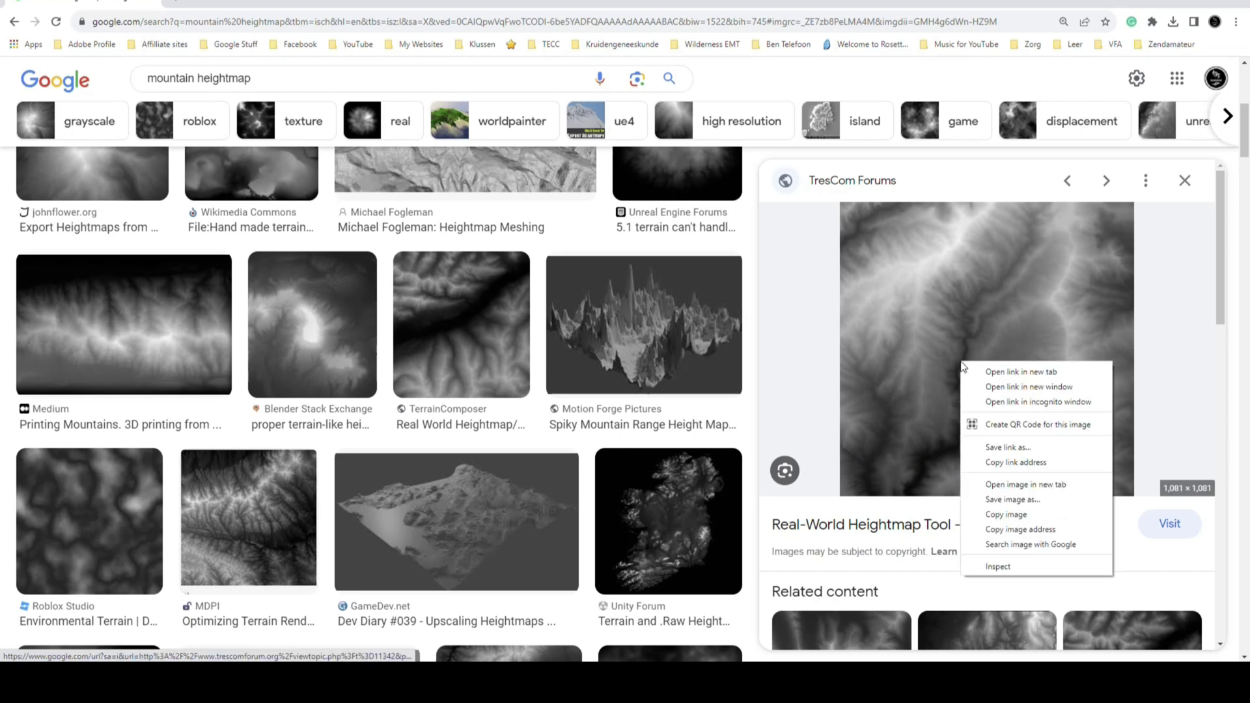
{"action": "left_click", "coordinate": [1039, 502]}
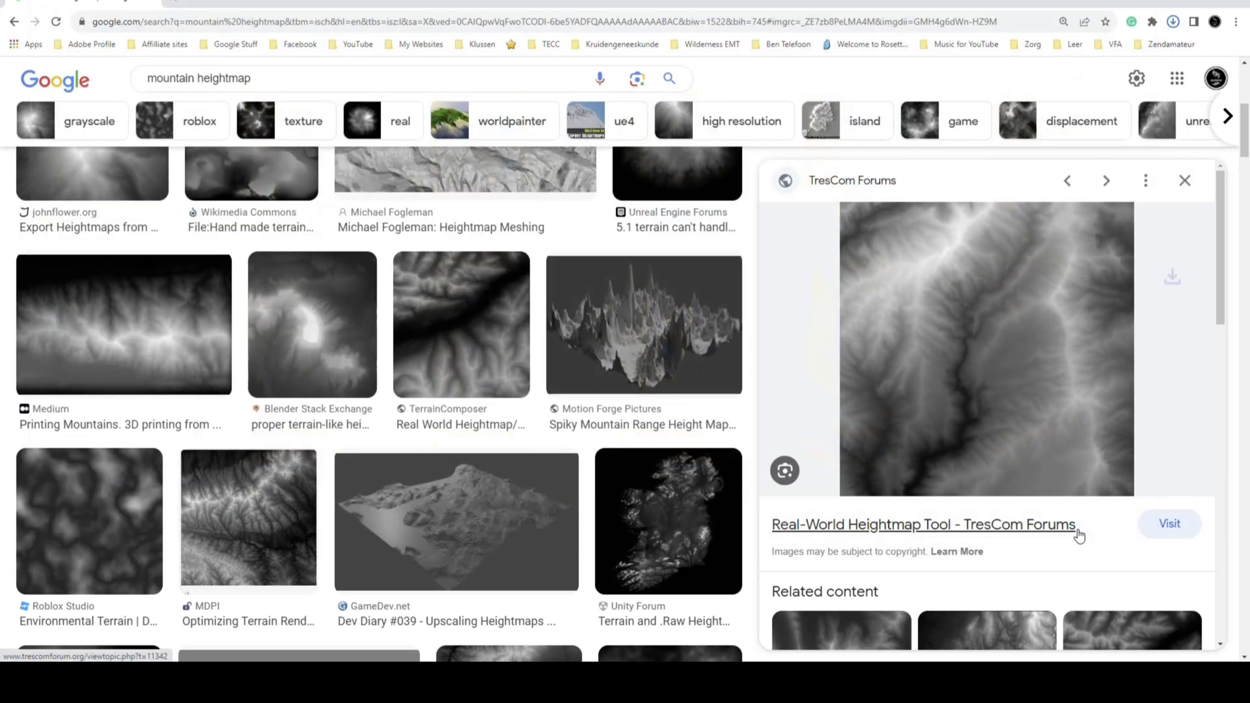
{"action": "left_click", "coordinate": [1077, 529]}
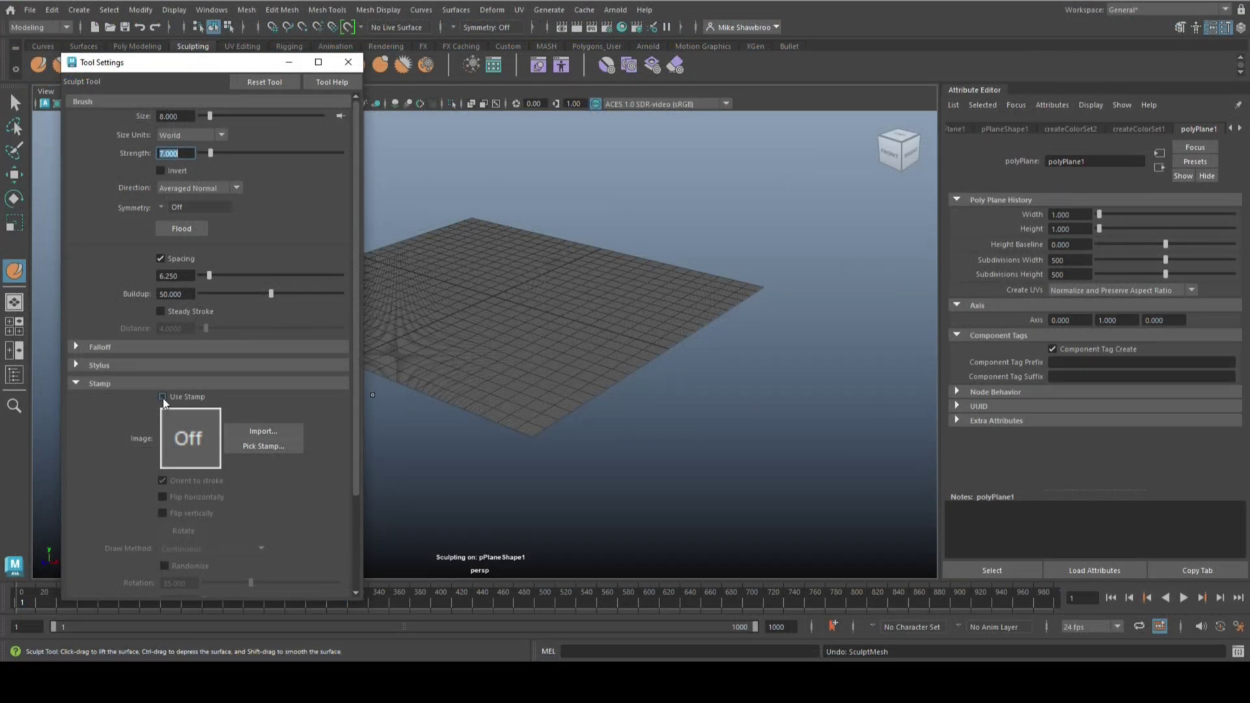
Enable Use Stamp, import Desktop mountain.jpeg as the stamp image, and minimise Tool Settings
{"action": "left_click", "coordinate": [162, 397]}
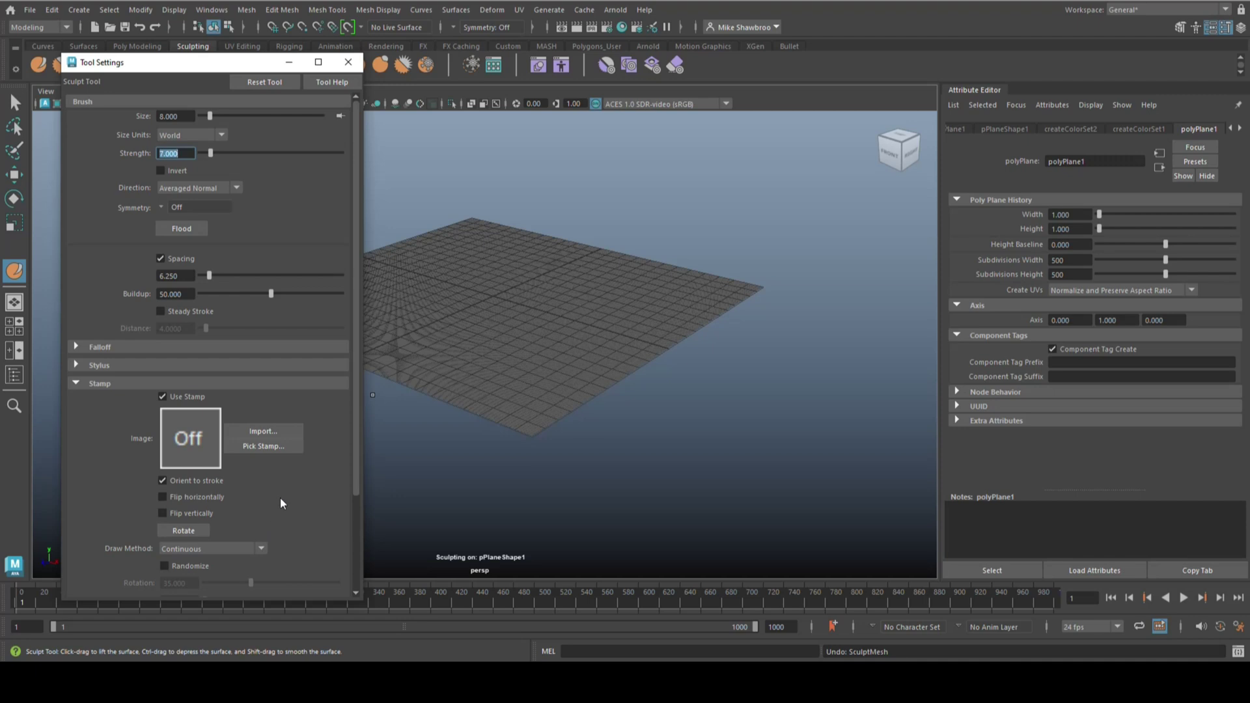
{"action": "left_click", "coordinate": [274, 431]}
{"action": "left_click", "coordinate": [274, 249]}
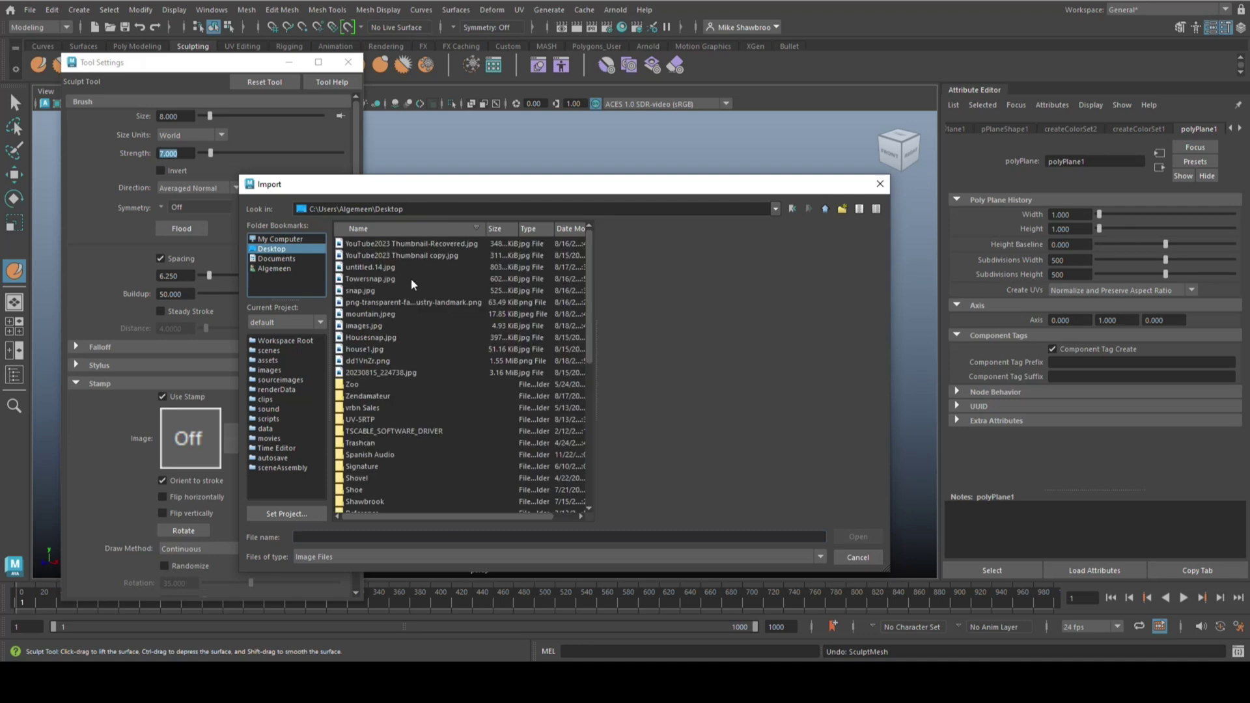
{"action": "left_click", "coordinate": [371, 314]}
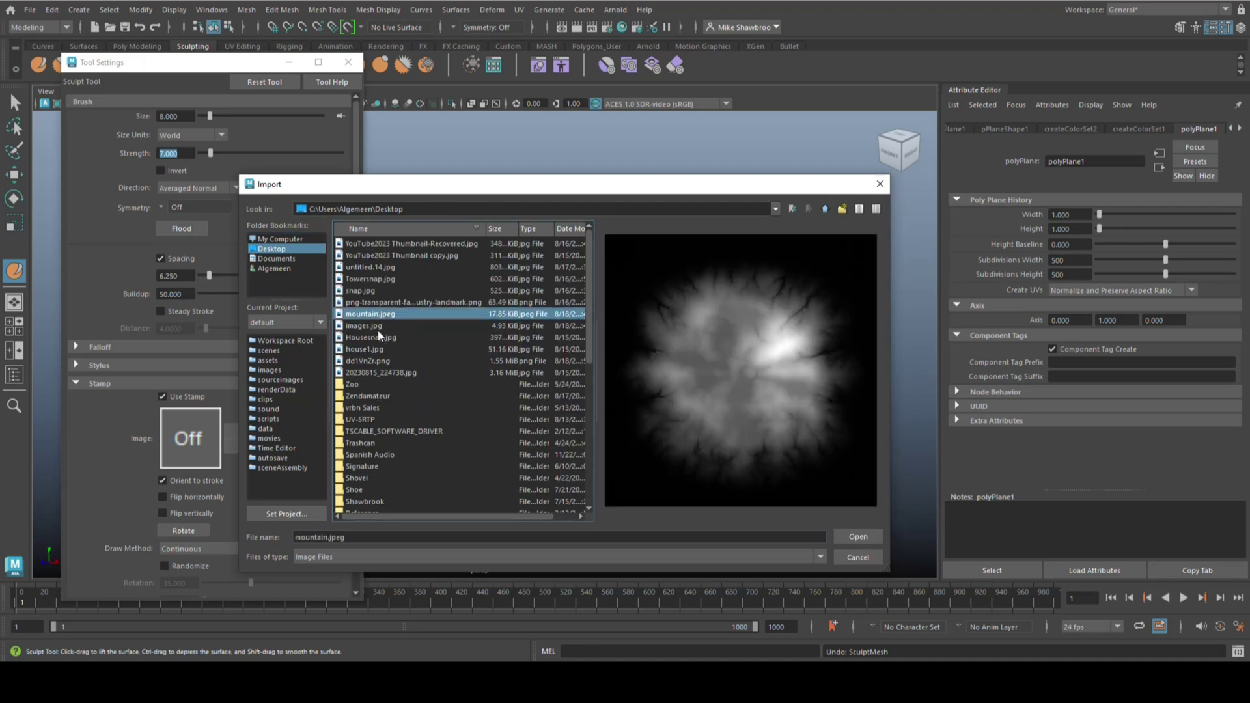
{"action": "left_click", "coordinate": [369, 327]}
{"action": "left_click", "coordinate": [377, 315]}
{"action": "left_click", "coordinate": [859, 537]}
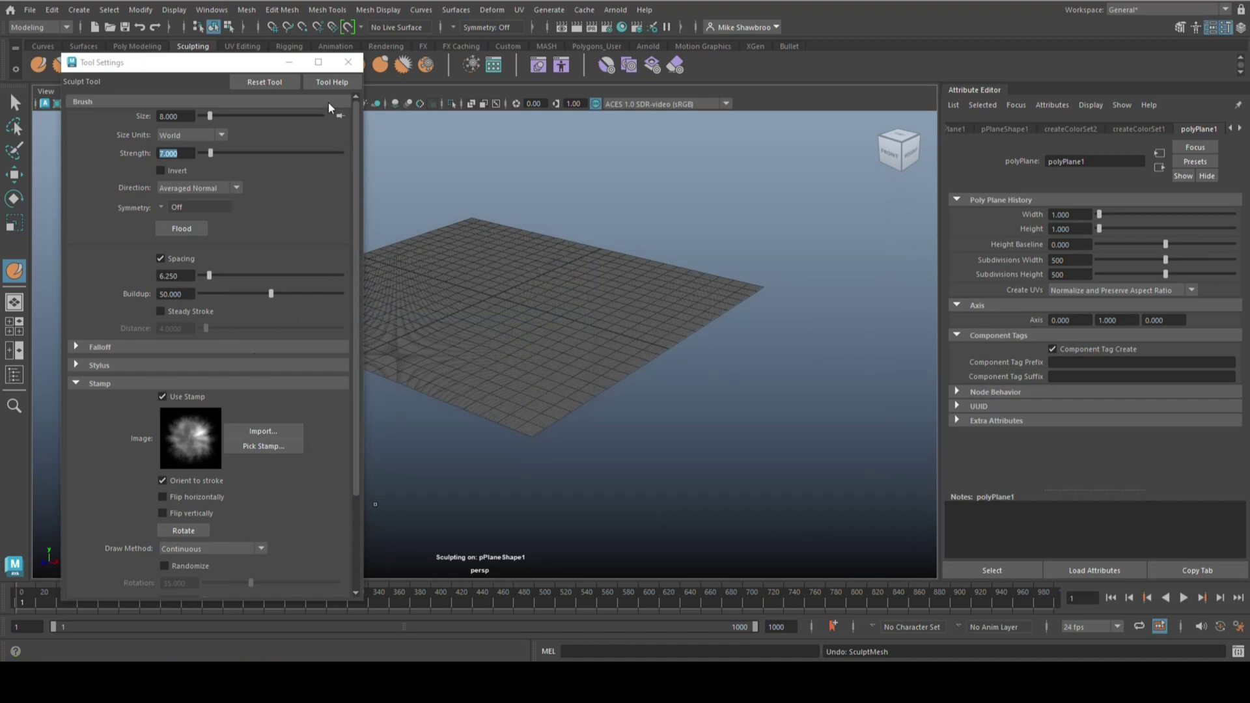
{"action": "left_click", "coordinate": [289, 66]}
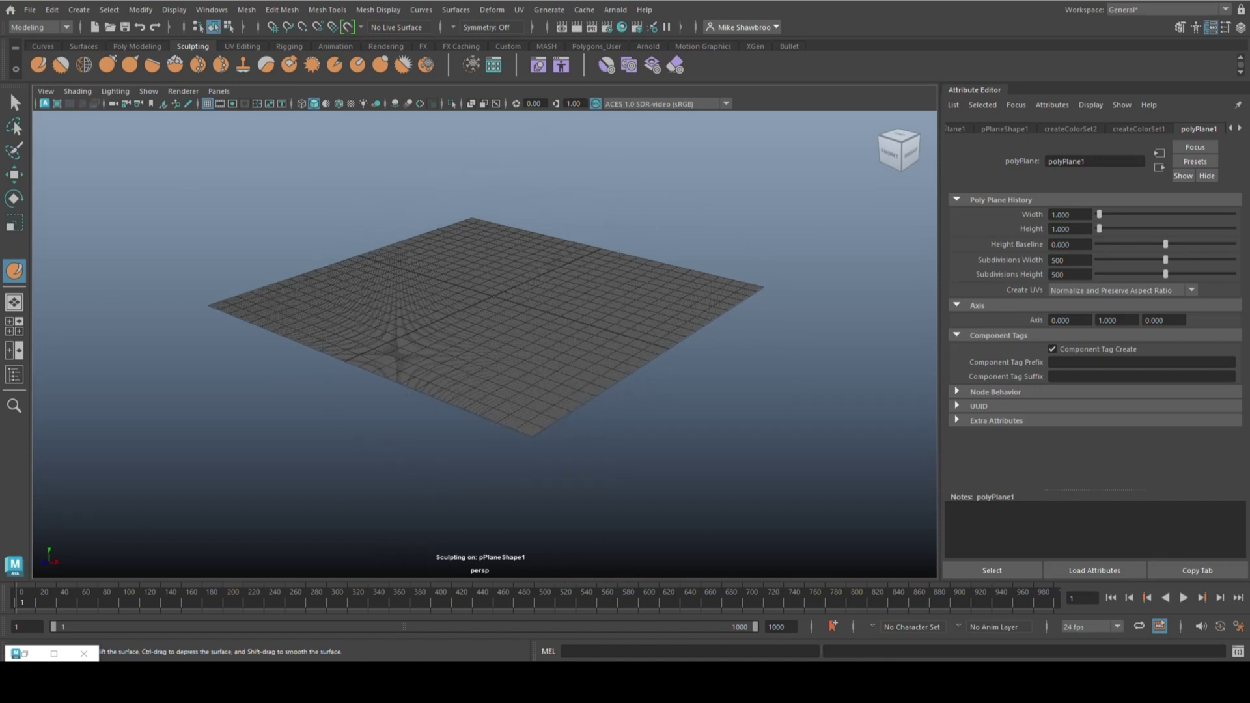
{"action": "mouse_move", "coordinate": [458, 285]}
{"action": "left_mouse_down"}
{"action": "mouse_move", "coordinate": [495, 277]}
{"action": "mouse_move", "coordinate": [495, 258]}
{"action": "left_mouse_up"}
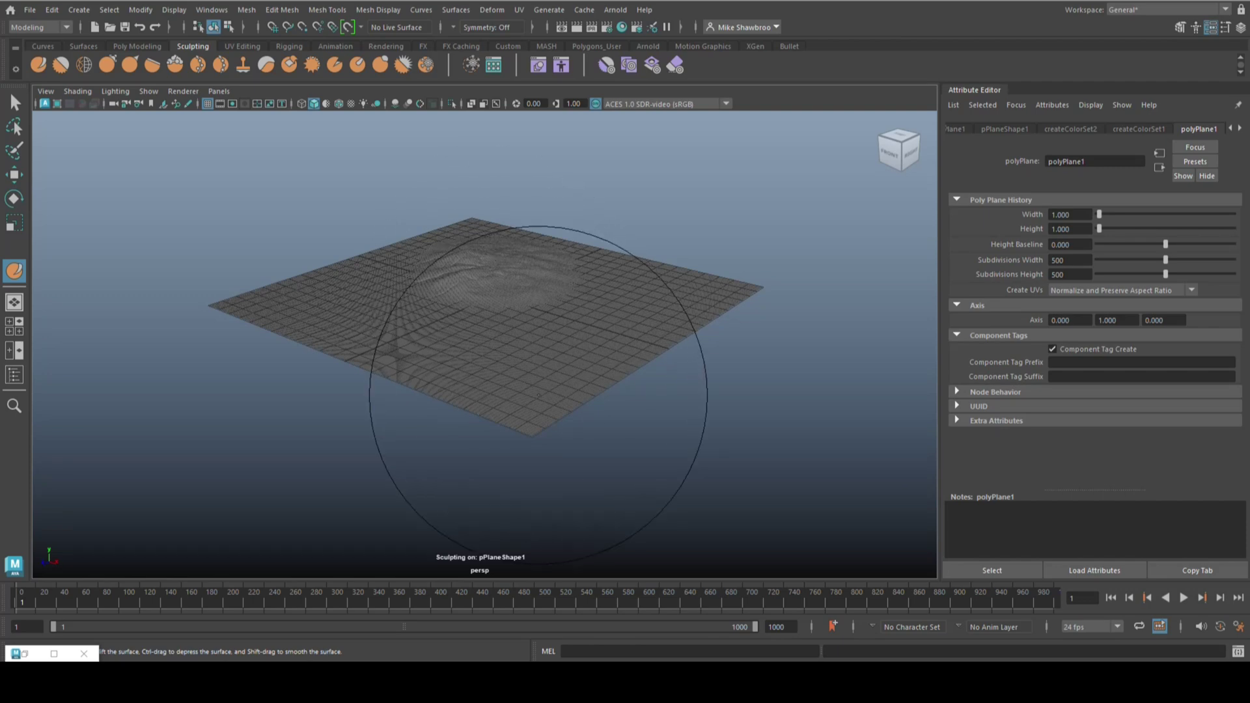
{"action": "scroll", "coordinate": [529, 390], "scroll_direction": "up", "scroll_amount": 6}
{"action": "mouse_move", "coordinate": [530, 390]}
{"action": "left_mouse_down", "text": "alt"}
{"action": "mouse_move", "coordinate": [507, 388]}
{"action": "mouse_move", "coordinate": [528, 406]}
{"action": "left_mouse_up", "text": "alt"}
{"action": "key", "text": "f"}
{"action": "scroll", "coordinate": [486, 408], "scroll_direction": "up", "scroll_amount": 5}
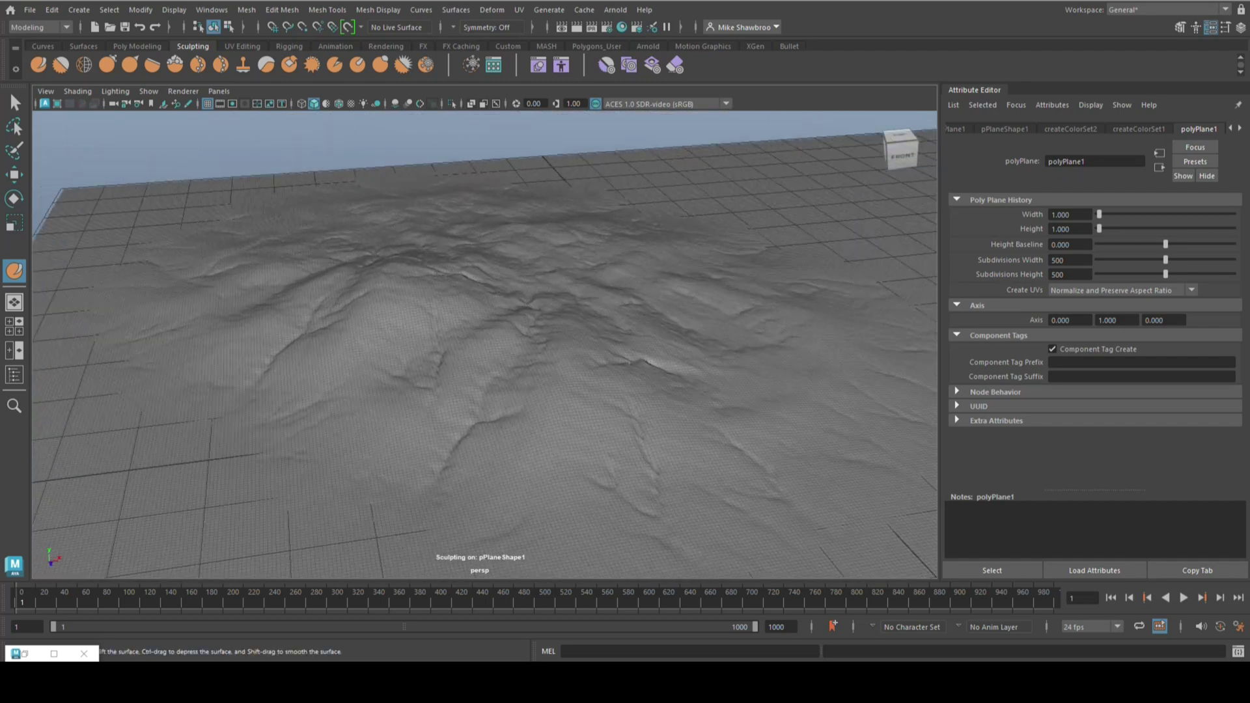
{"action": "mouse_move", "coordinate": [594, 529]}
{"action": "left_mouse_down", "text": "alt"}
{"action": "mouse_move", "coordinate": [589, 496]}
{"action": "mouse_move", "coordinate": [594, 506]}
{"action": "mouse_move", "coordinate": [560, 525]}
{"action": "left_mouse_up", "text": "alt"}
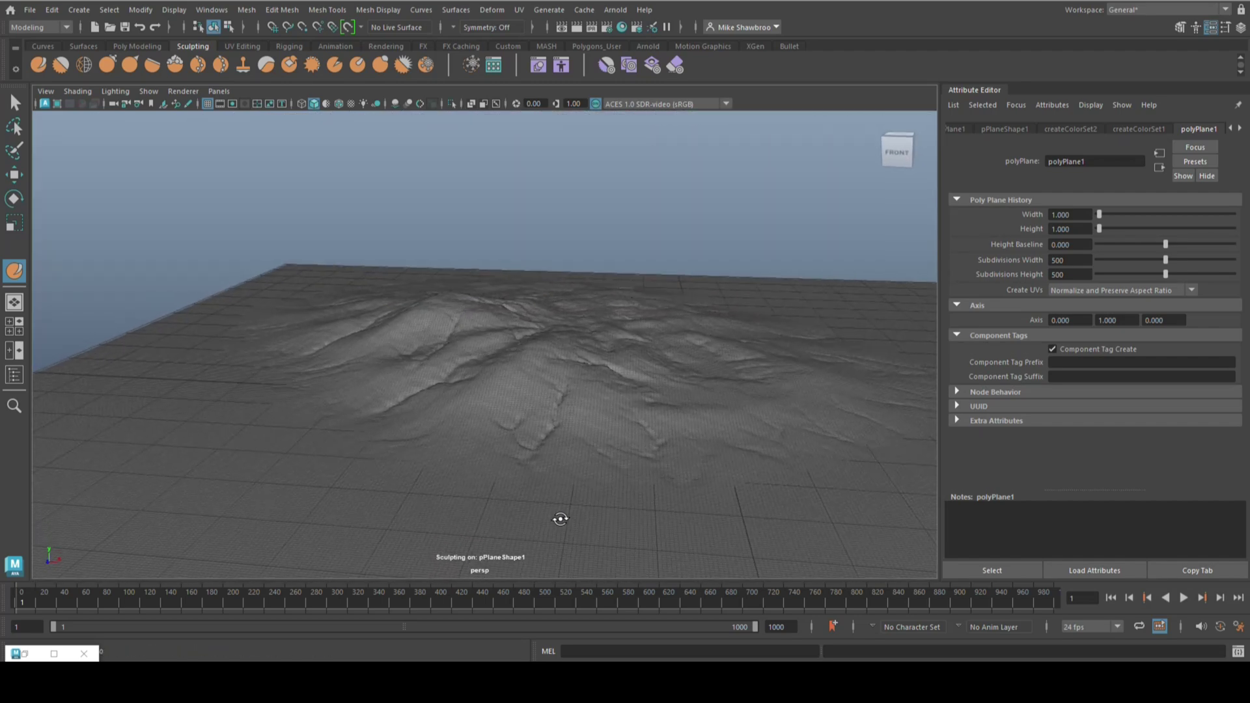
{"action": "scroll", "coordinate": [567, 517], "scroll_direction": "down", "scroll_amount": 5}
{"action": "mouse_move", "coordinate": [524, 426]}
{"action": "left_mouse_down", "text": "alt"}
{"action": "mouse_move", "coordinate": [572, 522]}
{"action": "mouse_move", "coordinate": [585, 518]}
{"action": "left_mouse_up", "text": "alt"}
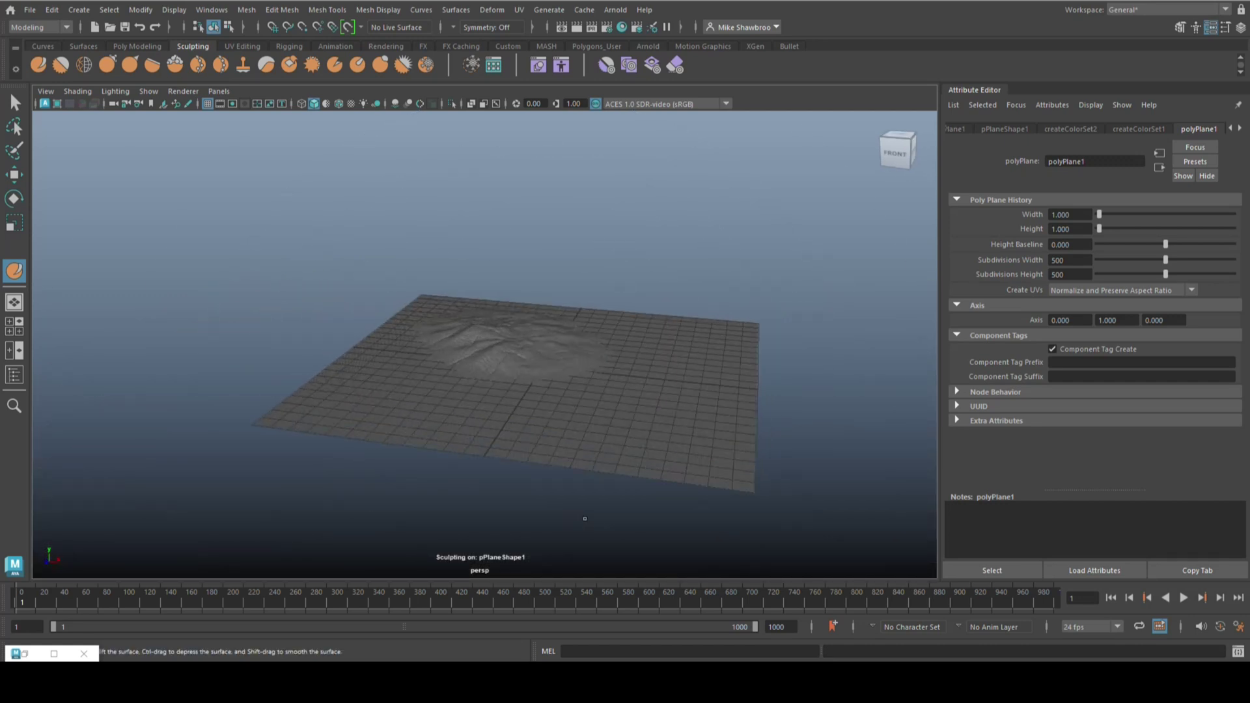
{"action": "key", "text": "ctrl+z"}
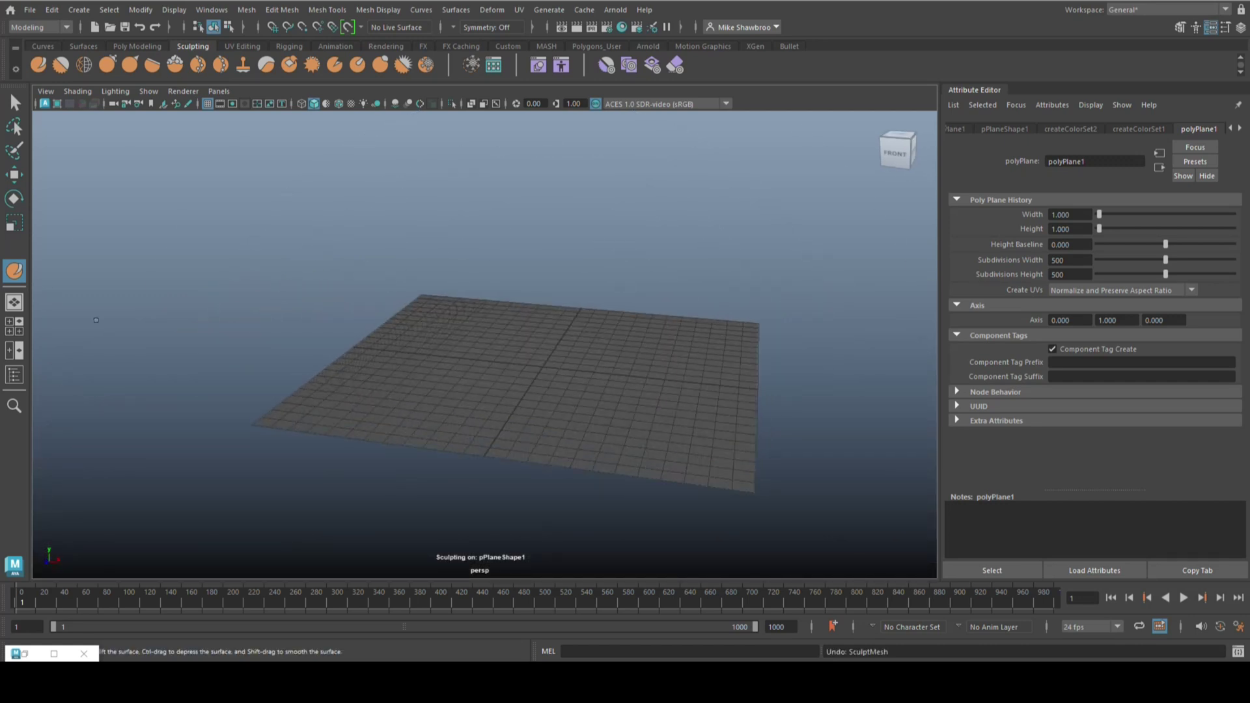
Set brush Strength to 12 and stamp a mountain mound onto the plane
{"action": "double_click", "coordinate": [15, 271]}
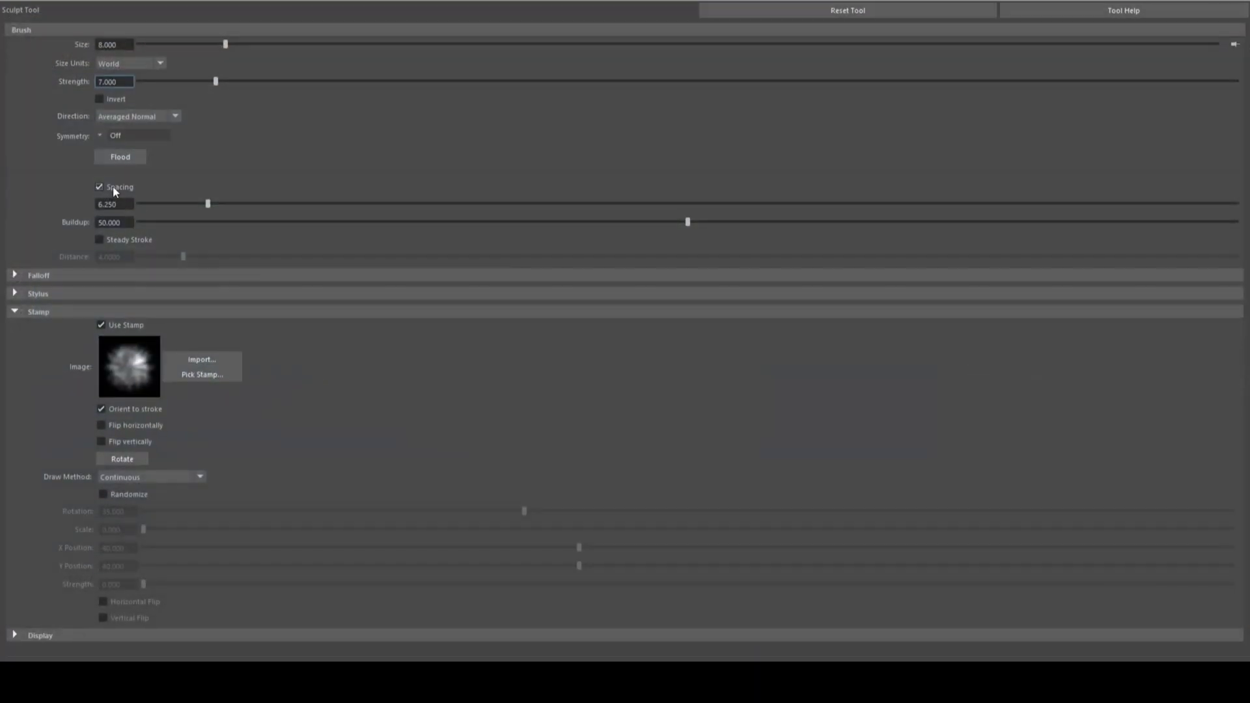
{"action": "left_click_drag", "start_coordinate": [120, 82], "coordinate": [37, 83]}
{"action": "type", "text": "12"}
{"action": "key", "text": "Return"}
{"action": "left_click", "coordinate": [1204, 2]}
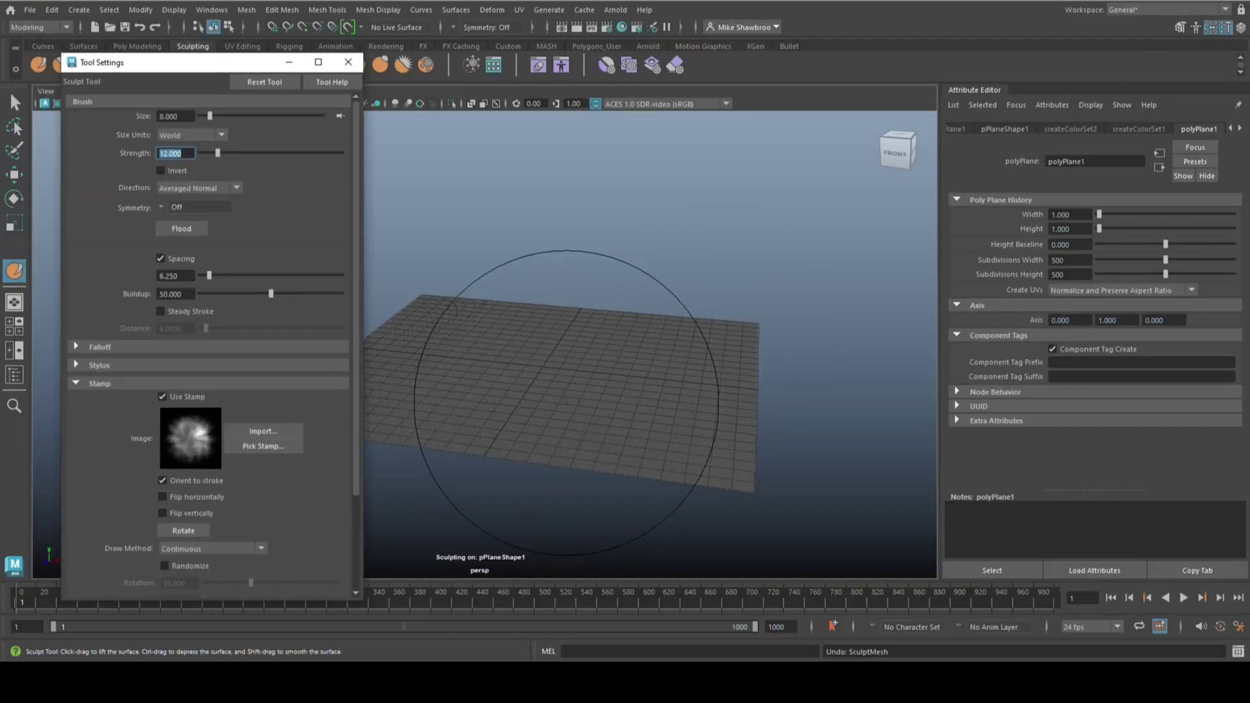
{"action": "left_click_drag", "start_coordinate": [563, 401], "coordinate": [568, 359]}
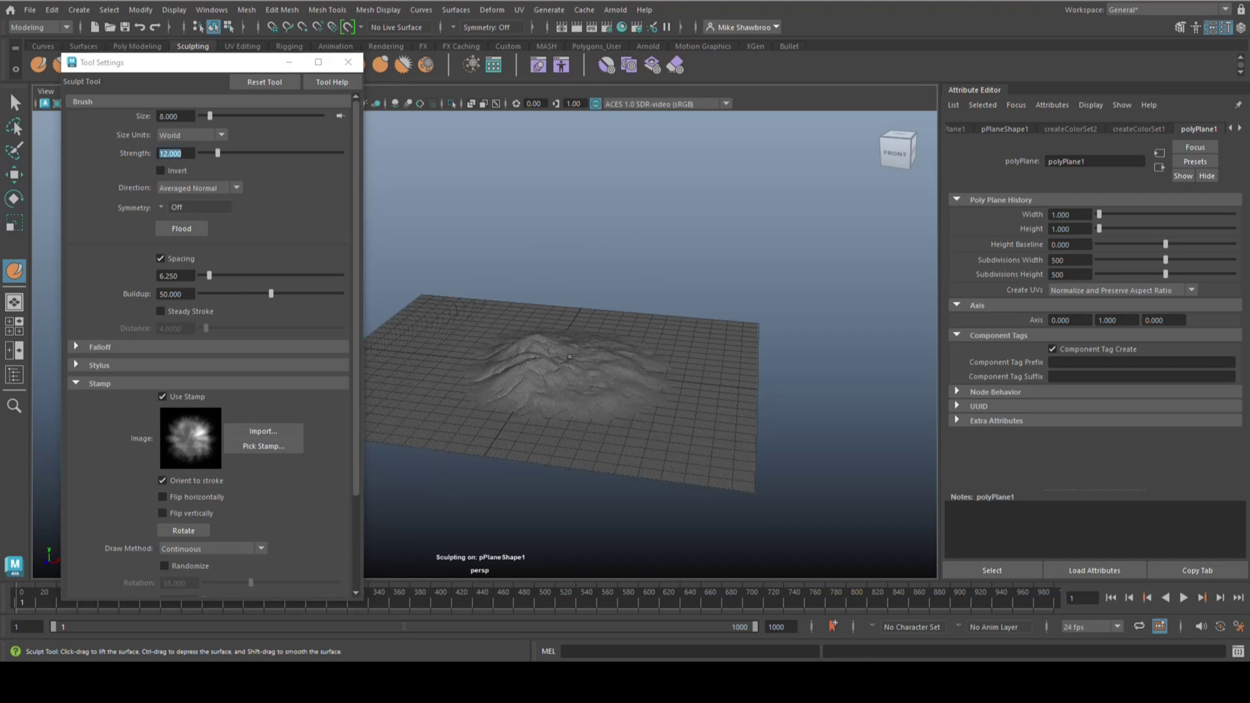
{"action": "scroll", "coordinate": [569, 356], "scroll_direction": "up", "scroll_amount": 3}
{"action": "scroll", "coordinate": [797, 516], "scroll_direction": "down", "scroll_amount": 3}
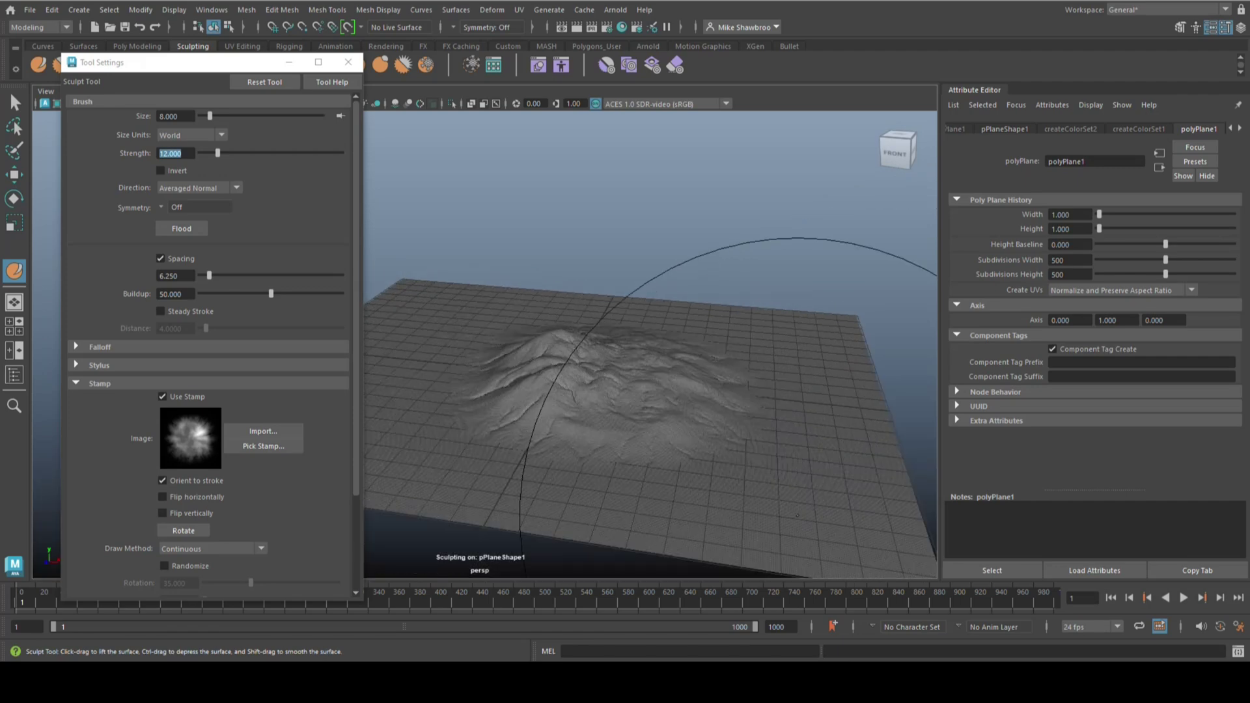
{"action": "mouse_move", "coordinate": [797, 516]}
{"action": "left_mouse_down", "text": "alt"}
{"action": "mouse_move", "coordinate": [614, 447]}
{"action": "mouse_move", "coordinate": [625, 456]}
{"action": "mouse_move", "coordinate": [611, 422]}
{"action": "mouse_move", "coordinate": [680, 361]}
{"action": "left_mouse_up", "text": "alt"}
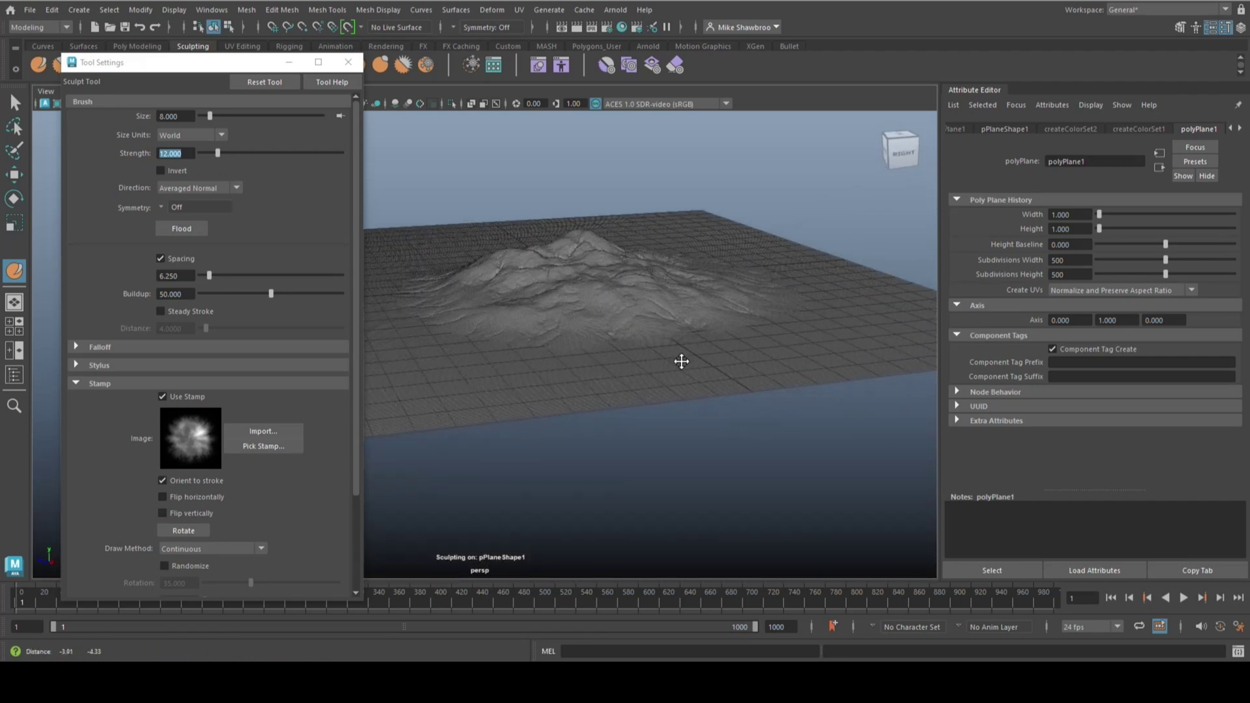
Raise Strength to 18 and stamp mountain ridges on the right and back
{"action": "left_click", "coordinate": [192, 153]}
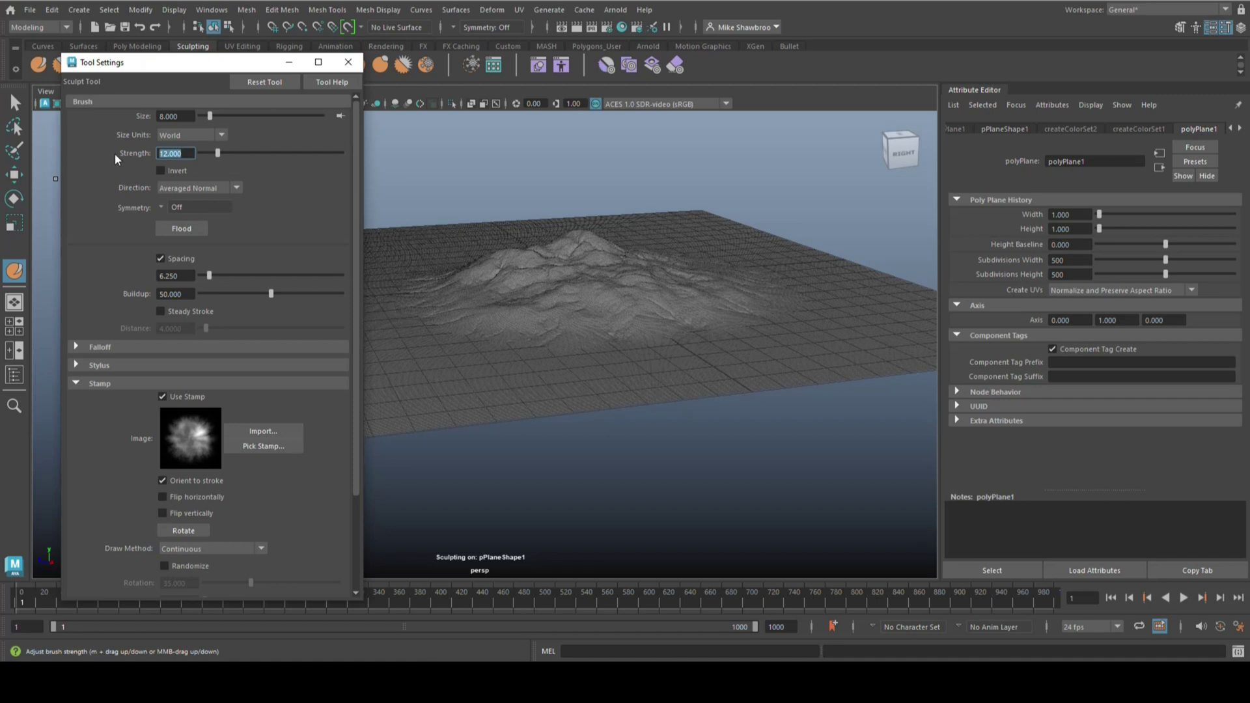
{"action": "type", "text": "18"}
{"action": "key", "text": "Return"}
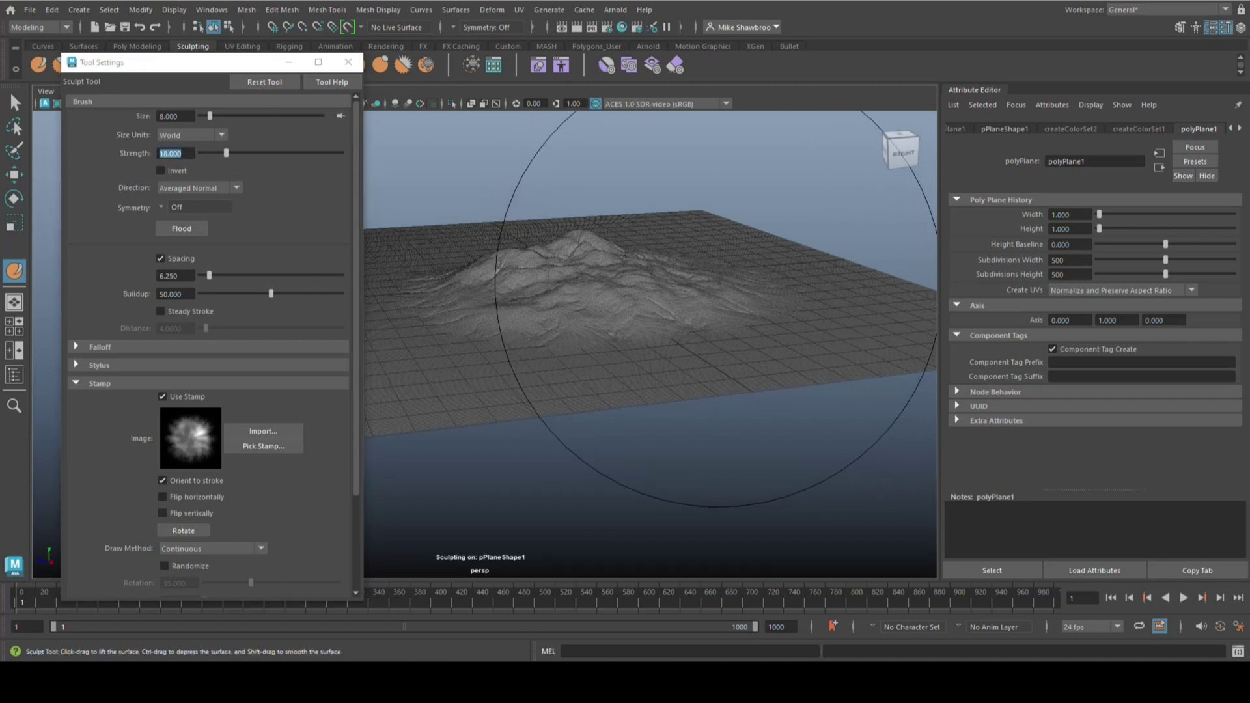
{"action": "left_click_drag", "start_coordinate": [719, 282], "coordinate": [709, 247]}
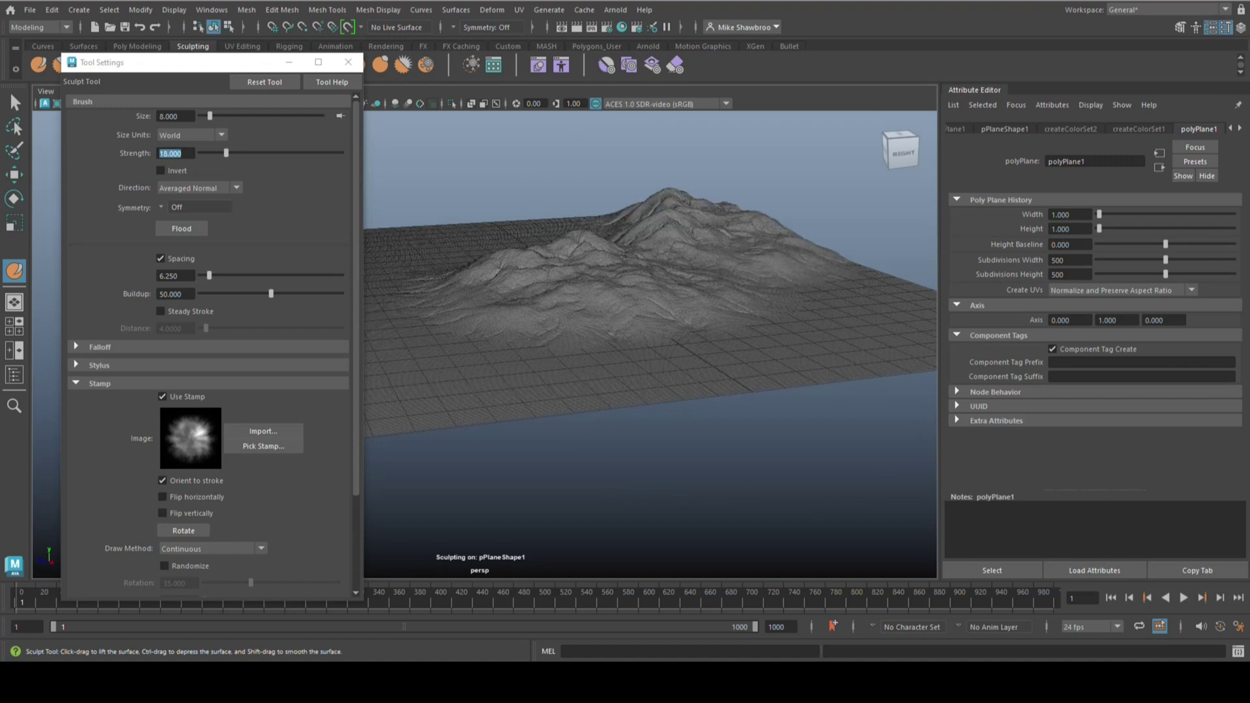
{"action": "mouse_move", "coordinate": [680, 287]}
{"action": "left_mouse_down", "text": "alt"}
{"action": "mouse_move", "coordinate": [683, 404]}
{"action": "mouse_move", "coordinate": [642, 407]}
{"action": "left_mouse_up", "text": "alt"}
{"action": "left_click_drag", "start_coordinate": [573, 247], "coordinate": [543, 221]}
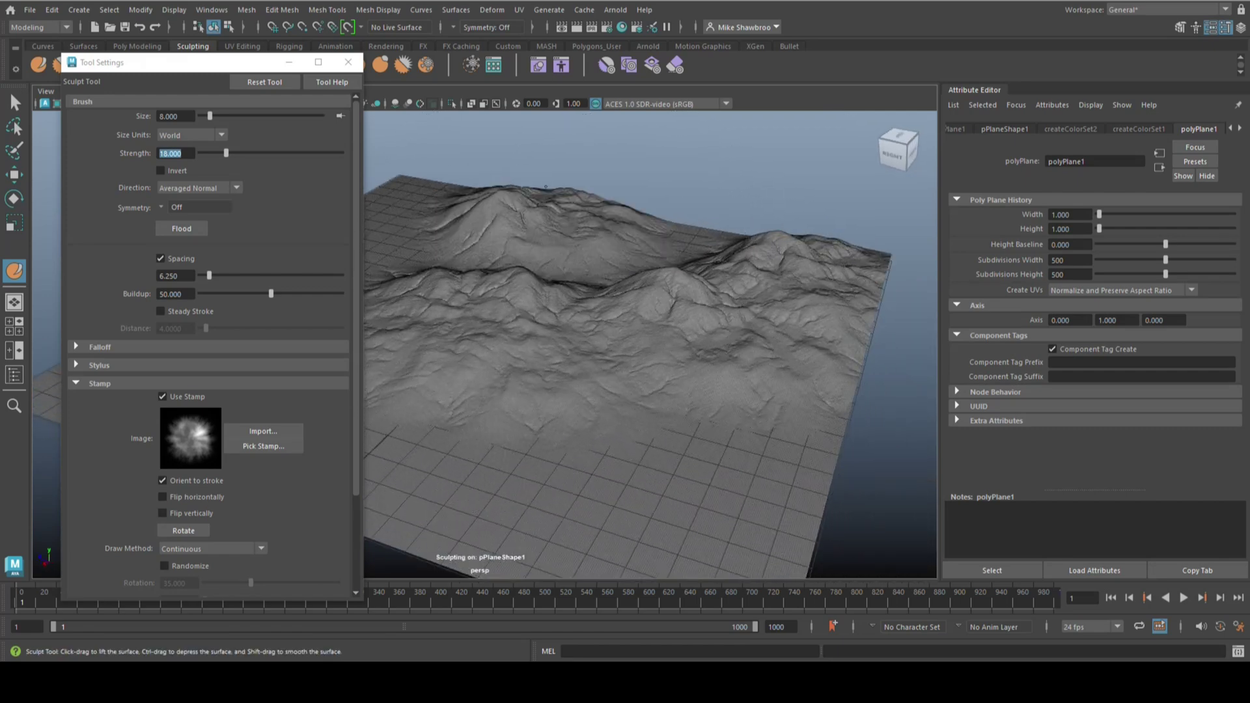
{"action": "mouse_move", "coordinate": [670, 404]}
{"action": "left_mouse_down", "text": "alt"}
{"action": "mouse_move", "coordinate": [703, 390]}
{"action": "mouse_move", "coordinate": [727, 399]}
{"action": "left_mouse_up", "text": "alt"}
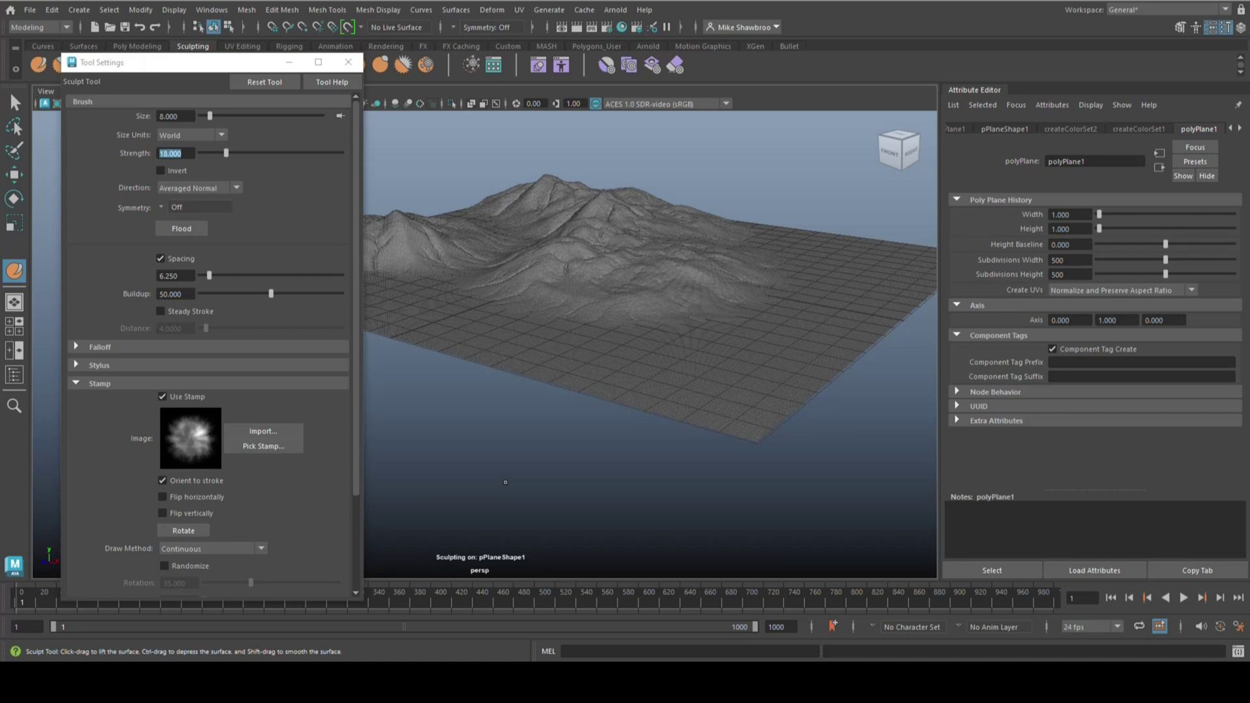
Minimise the Tool Settings window to reveal the full mountain terrain
{"action": "left_click", "coordinate": [290, 65]}
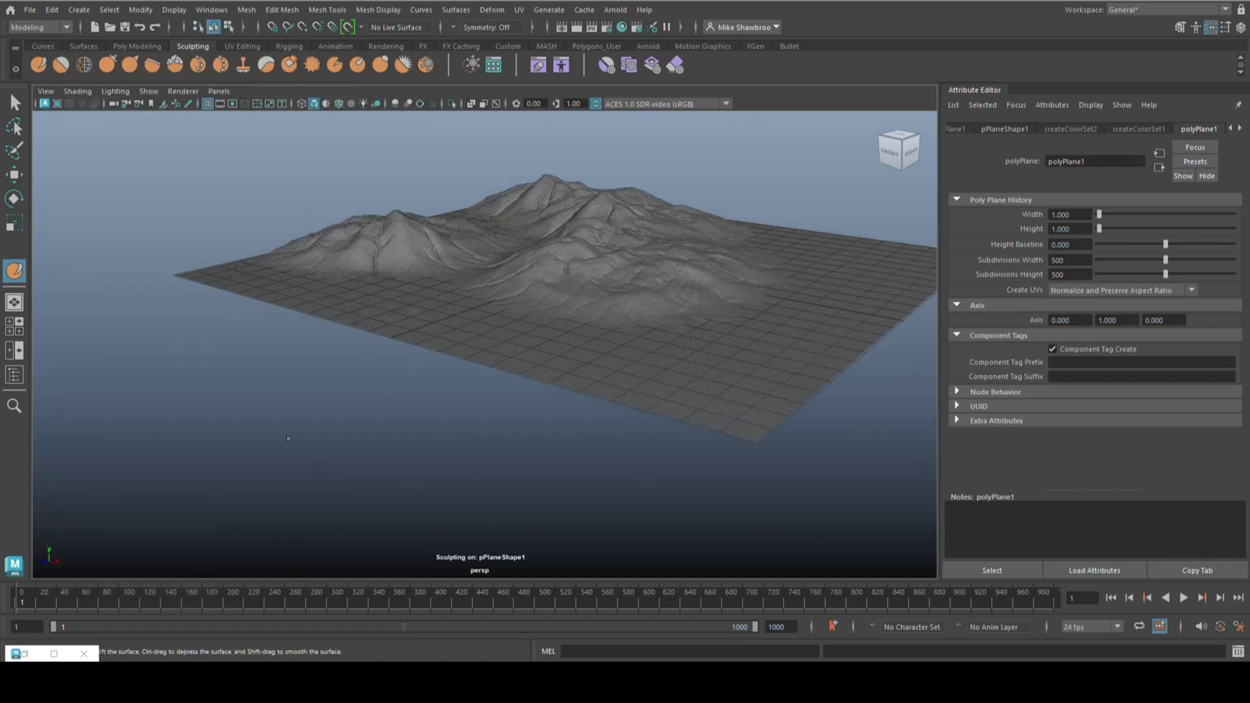
{"action": "left_click_drag", "start_coordinate": [288, 438], "coordinate": [275, 521], "text": "alt"}
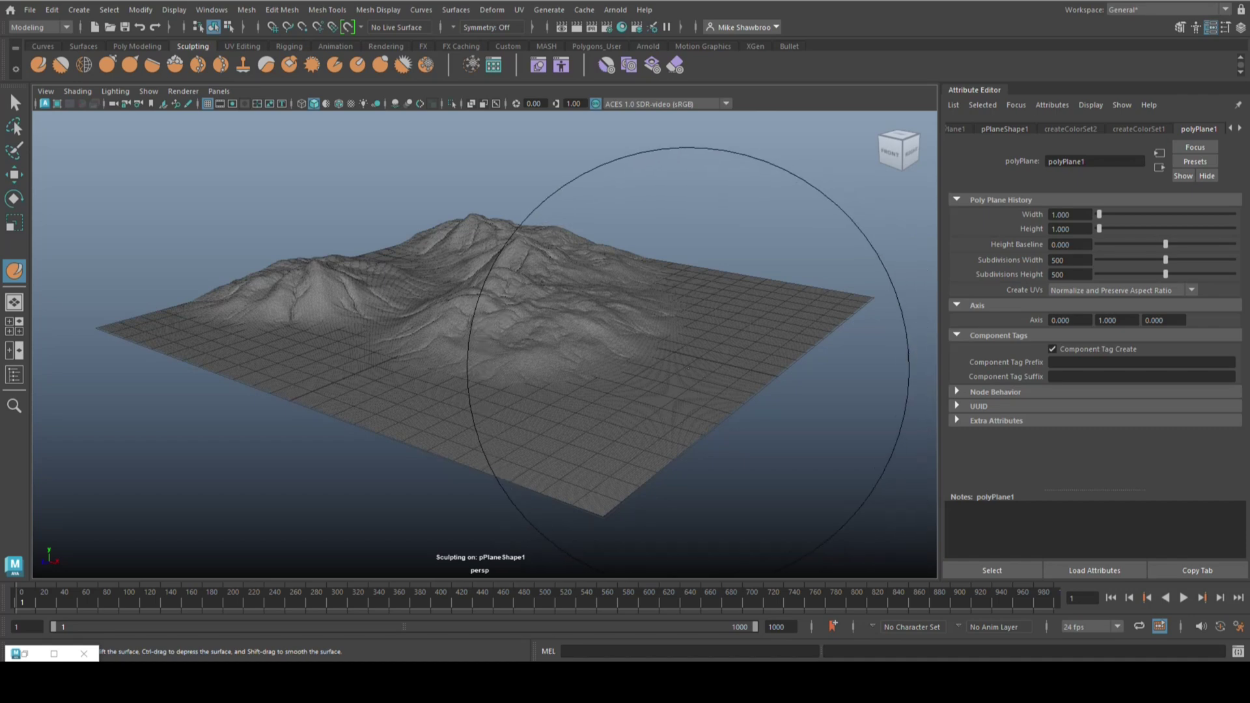
{"action": "mouse_move", "coordinate": [712, 449]}
{"action": "left_mouse_down", "text": "alt"}
{"action": "mouse_move", "coordinate": [720, 345]}
{"action": "mouse_move", "coordinate": [744, 333]}
{"action": "mouse_move", "coordinate": [692, 323]}
{"action": "mouse_move", "coordinate": [631, 338]}
{"action": "mouse_move", "coordinate": [619, 354]}
{"action": "mouse_move", "coordinate": [675, 357]}
{"action": "mouse_move", "coordinate": [670, 393]}
{"action": "mouse_move", "coordinate": [664, 351]}
{"action": "left_mouse_up", "text": "alt"}
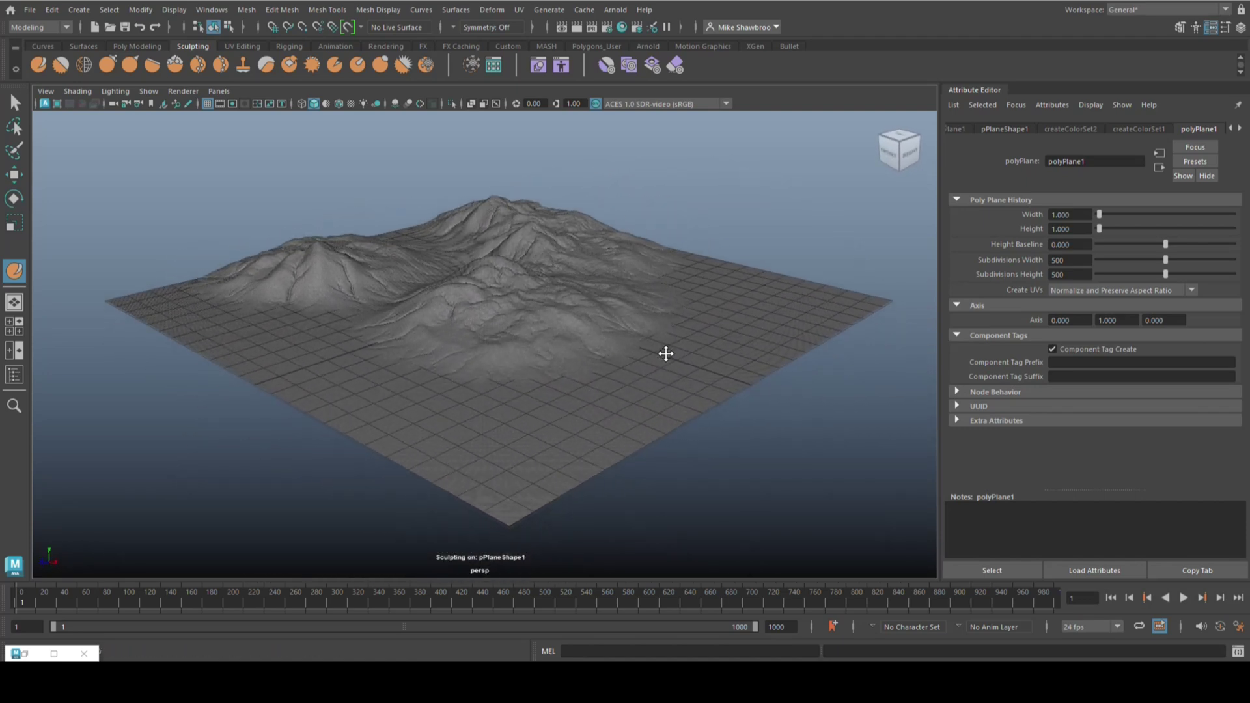
{"action": "right_click_drag", "start_coordinate": [663, 351], "coordinate": [755, 403], "text": "alt"}
{"action": "mouse_move", "coordinate": [753, 402]}
{"action": "left_mouse_down", "text": "alt"}
{"action": "mouse_move", "coordinate": [677, 399]}
{"action": "mouse_move", "coordinate": [684, 407]}
{"action": "left_mouse_up", "text": "alt"}
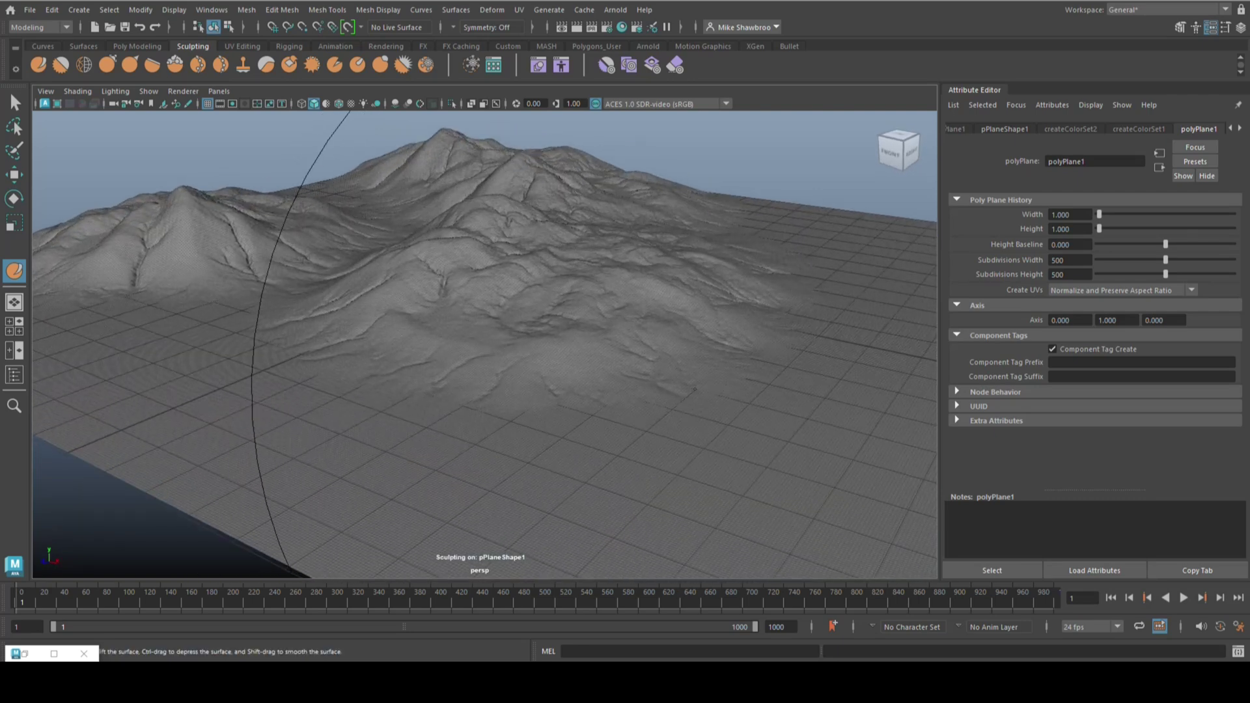
{"action": "middle_click_drag", "start_coordinate": [683, 408], "coordinate": [654, 442], "text": "alt"}
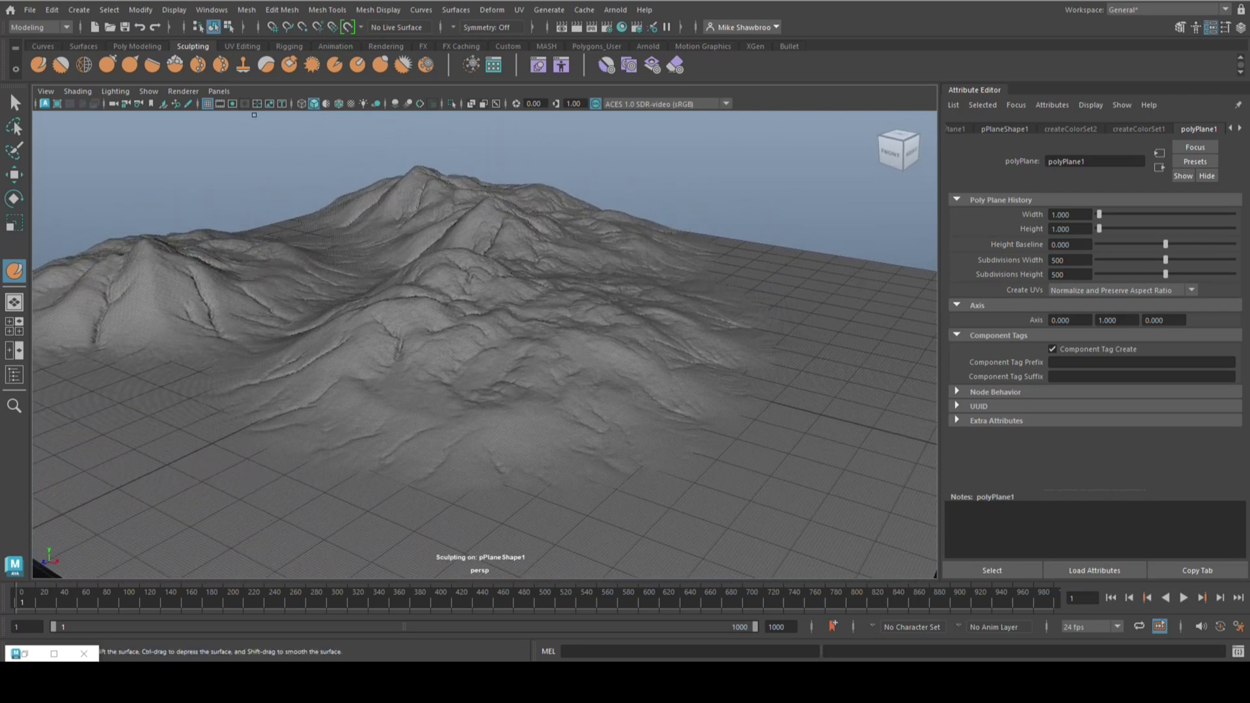
Turn on viewport ambient occlusion to darken the creases and valleys of the mountain terrain
{"action": "left_click", "coordinate": [396, 104]}
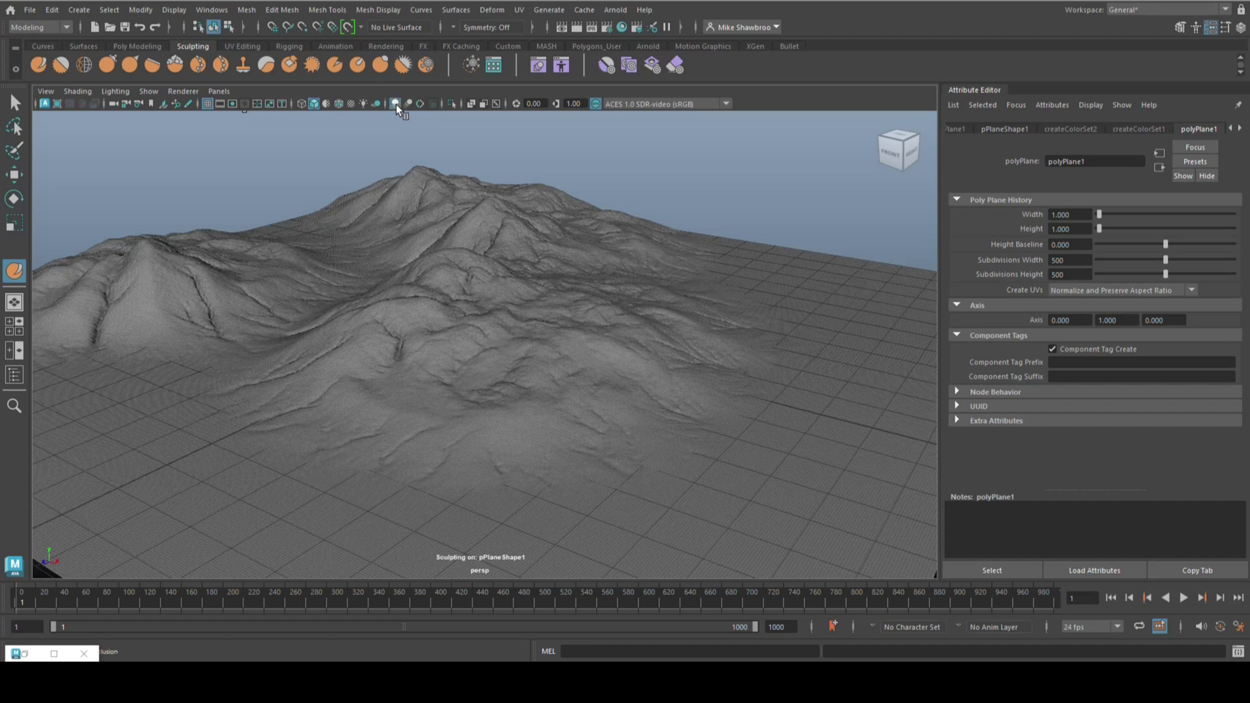